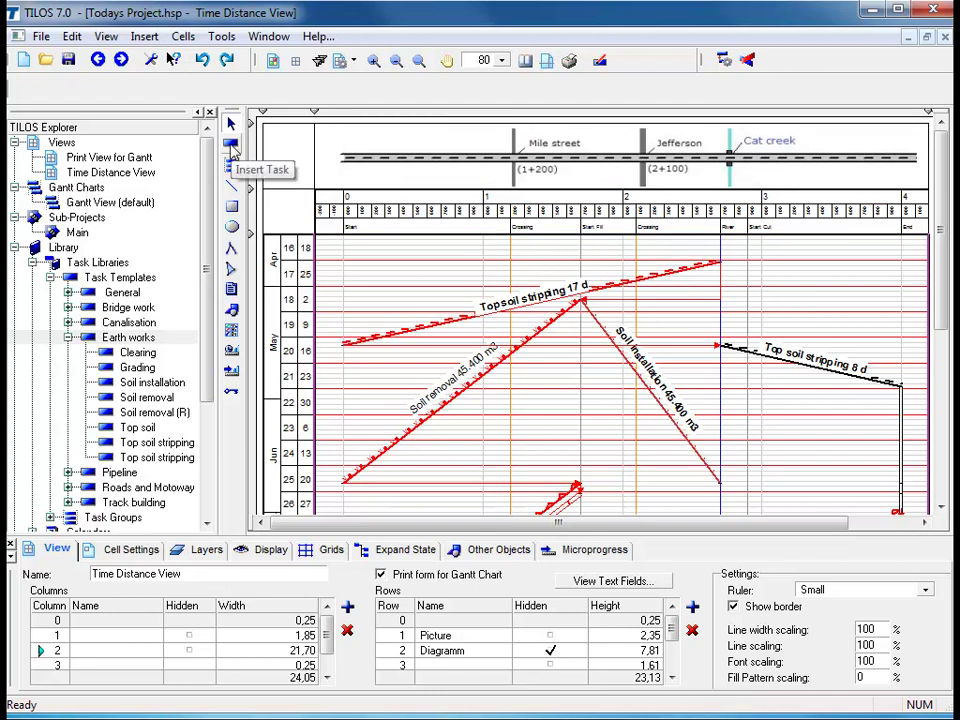
Pick the Culvert template from the Canalisation library as the task to insert.
{"action": "left_click", "coordinate": [231, 146]}
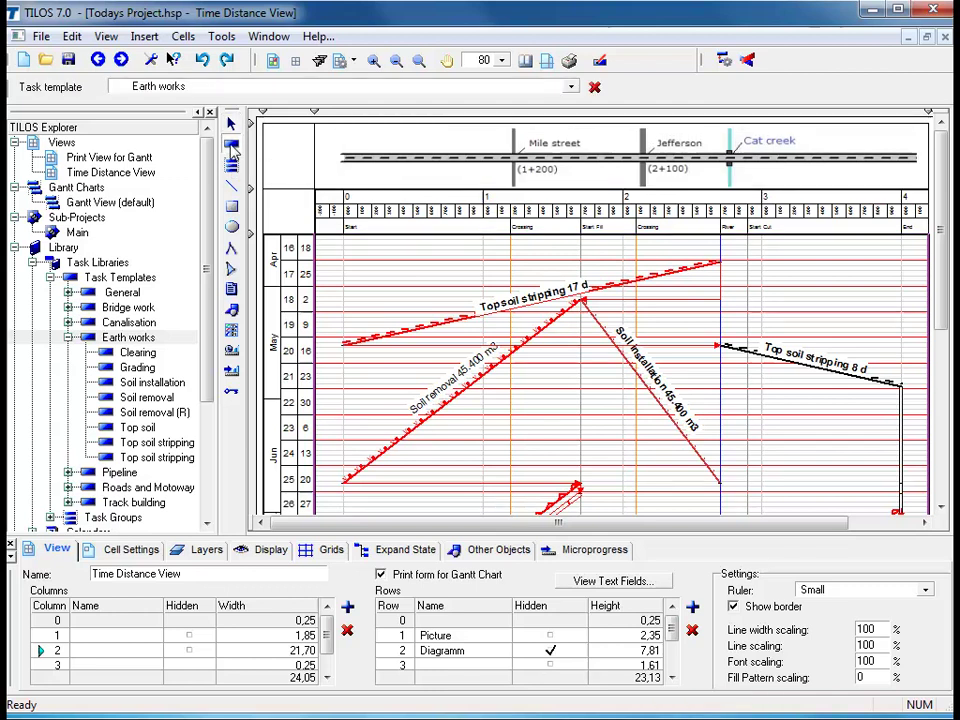
{"action": "left_click", "coordinate": [67, 324]}
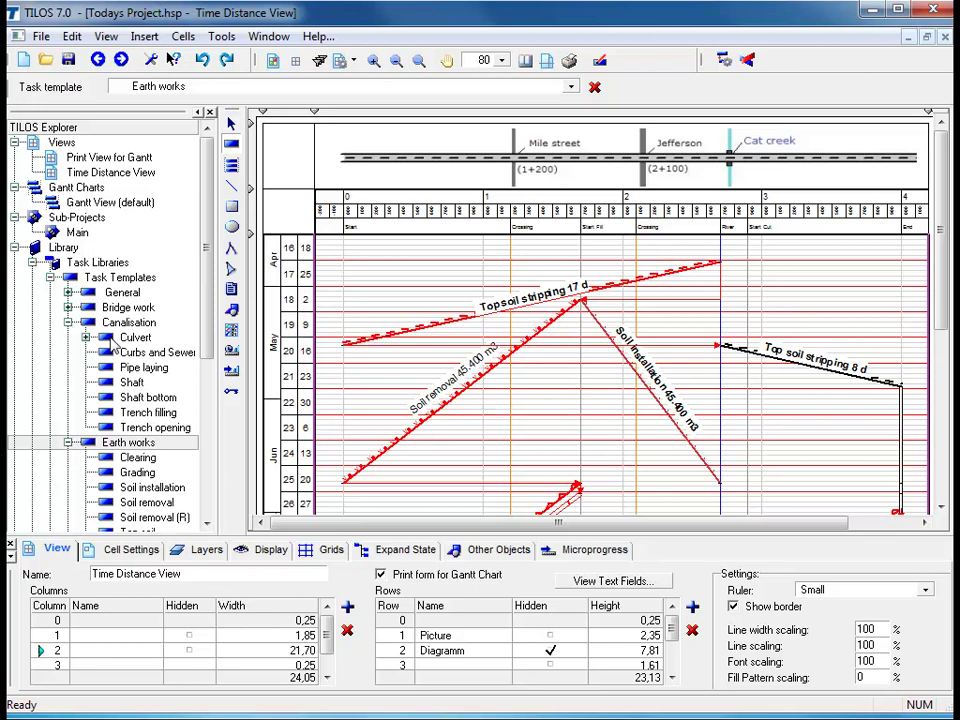
{"action": "left_click", "coordinate": [114, 340]}
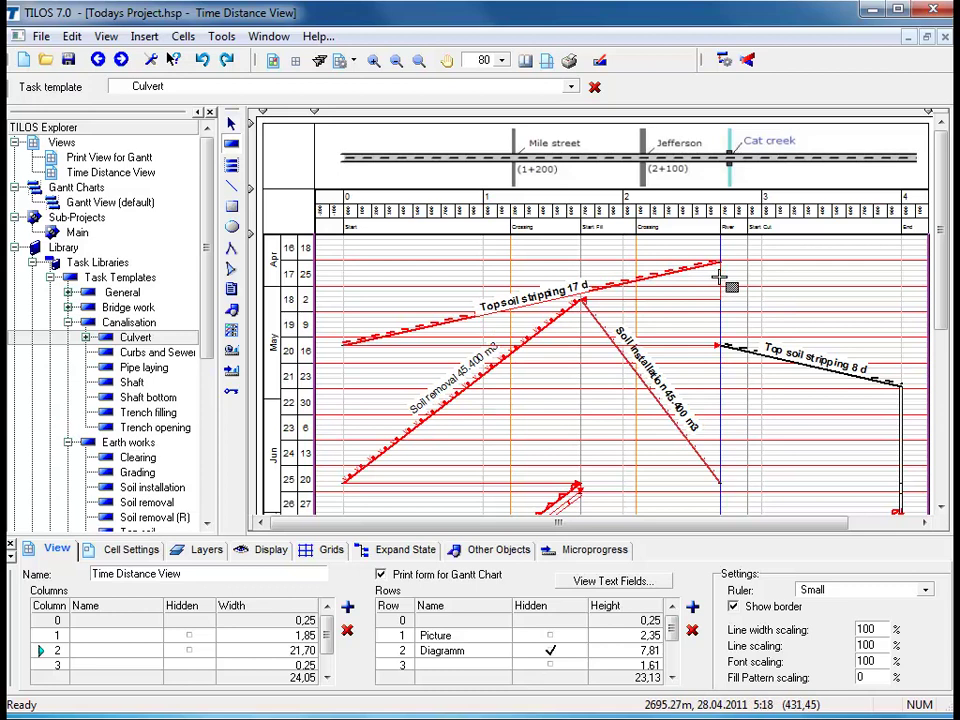
Draw a Culvert task near Cat creek at 2.700–2.750, running 28.04.2011 to 14.06.2011 (34 days).
{"action": "left_click_drag", "start_coordinate": [719, 277], "coordinate": [724, 449]}
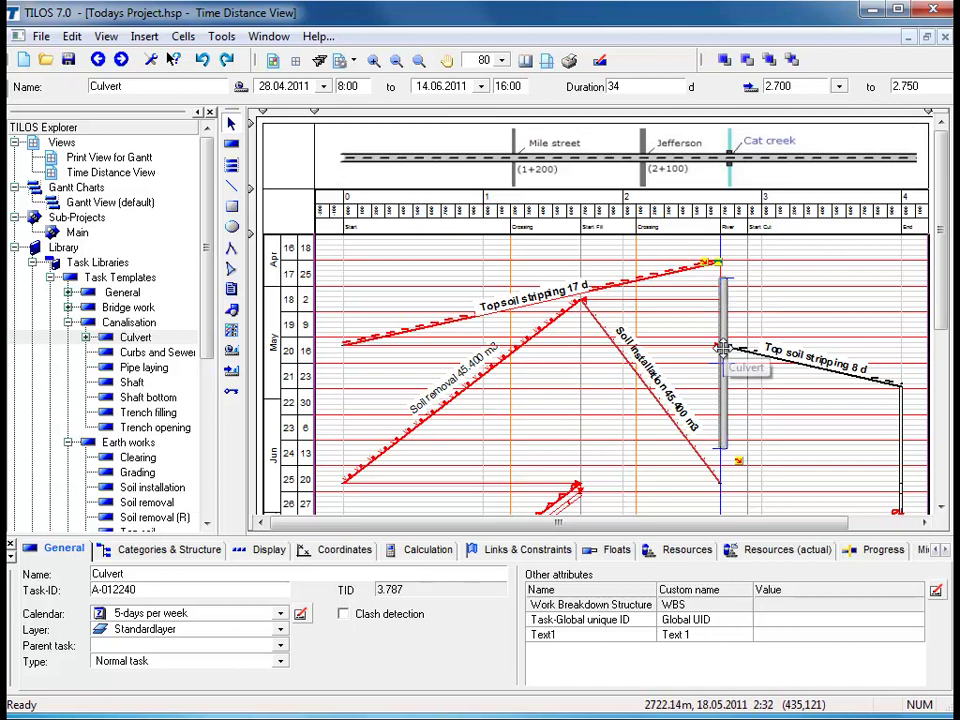
{"action": "left_click_drag", "start_coordinate": [722, 348], "coordinate": [697, 376]}
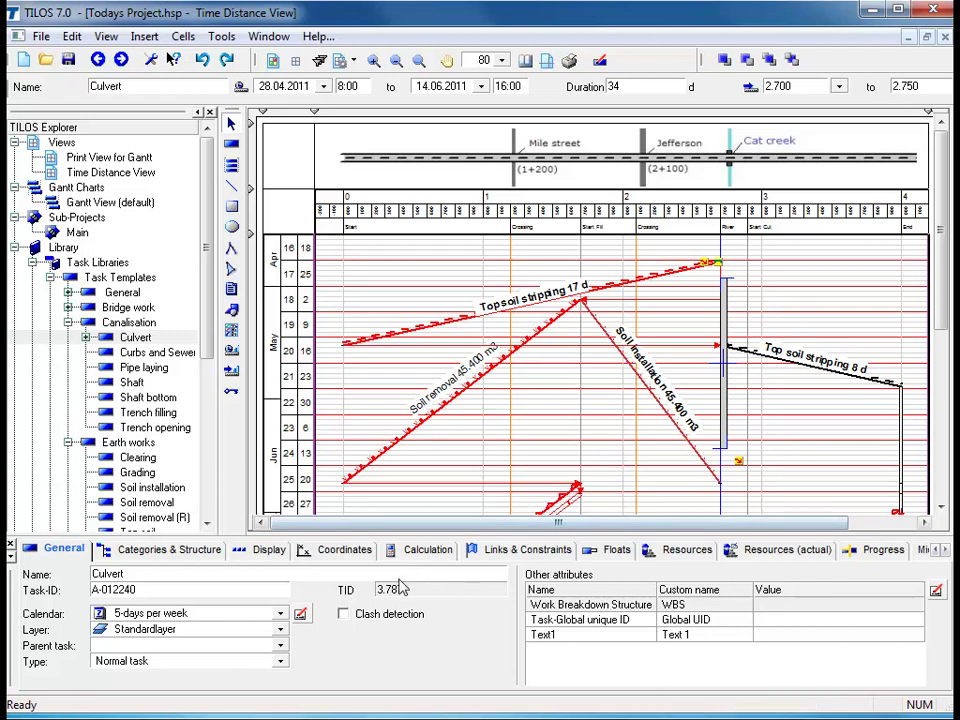
Change Culvert's Type to Summary task and open its summary structure in a Gantt chart.
{"action": "left_click", "coordinate": [281, 663]}
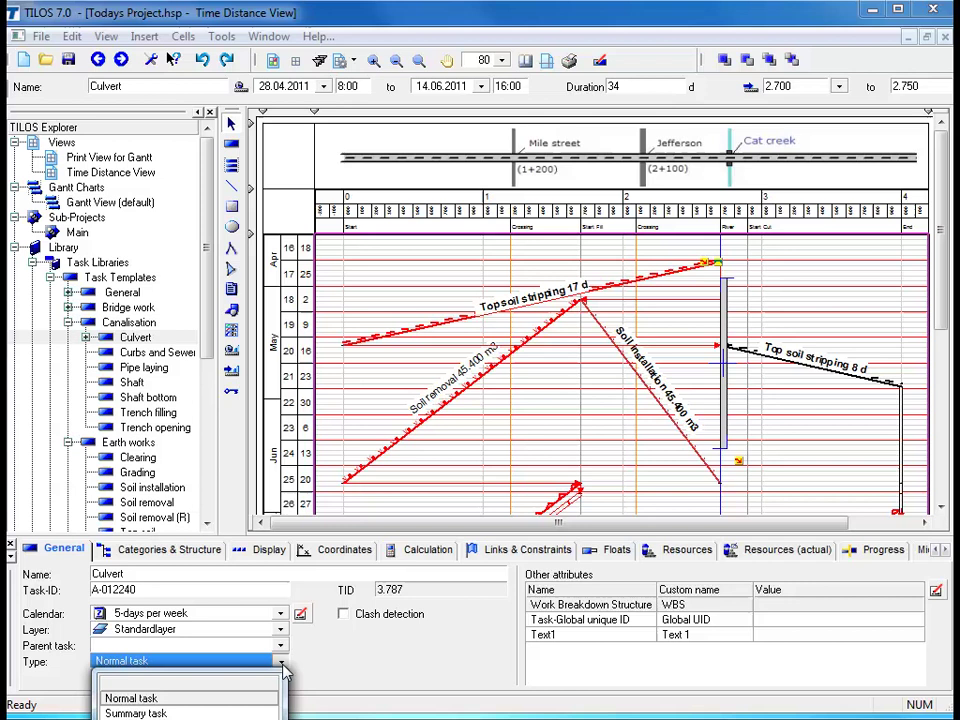
{"action": "left_click", "coordinate": [188, 713]}
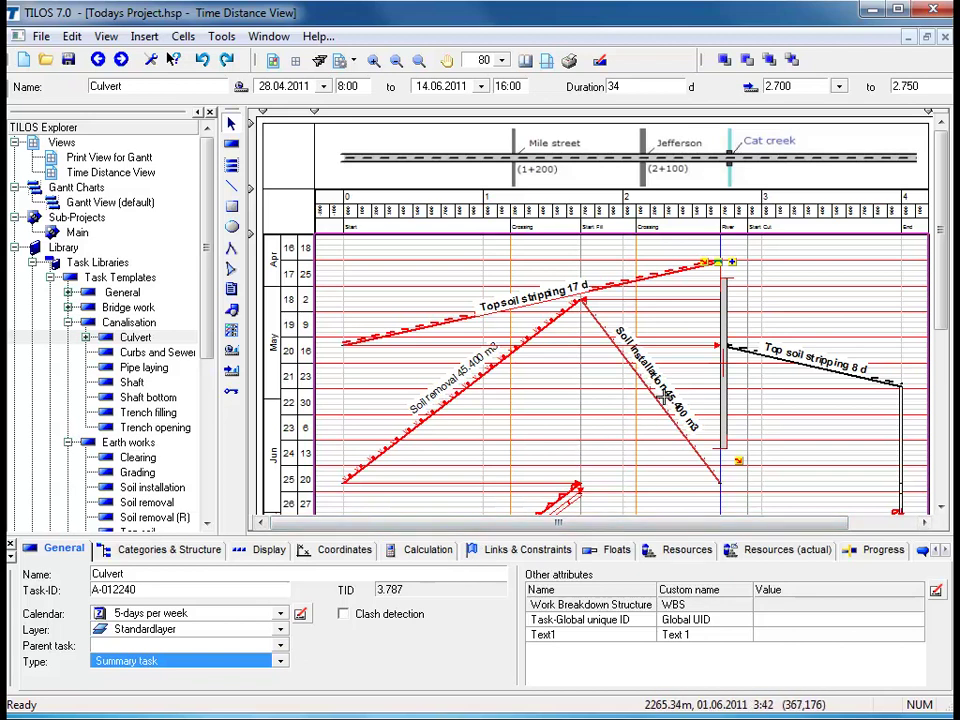
{"action": "right_click", "coordinate": [724, 360]}
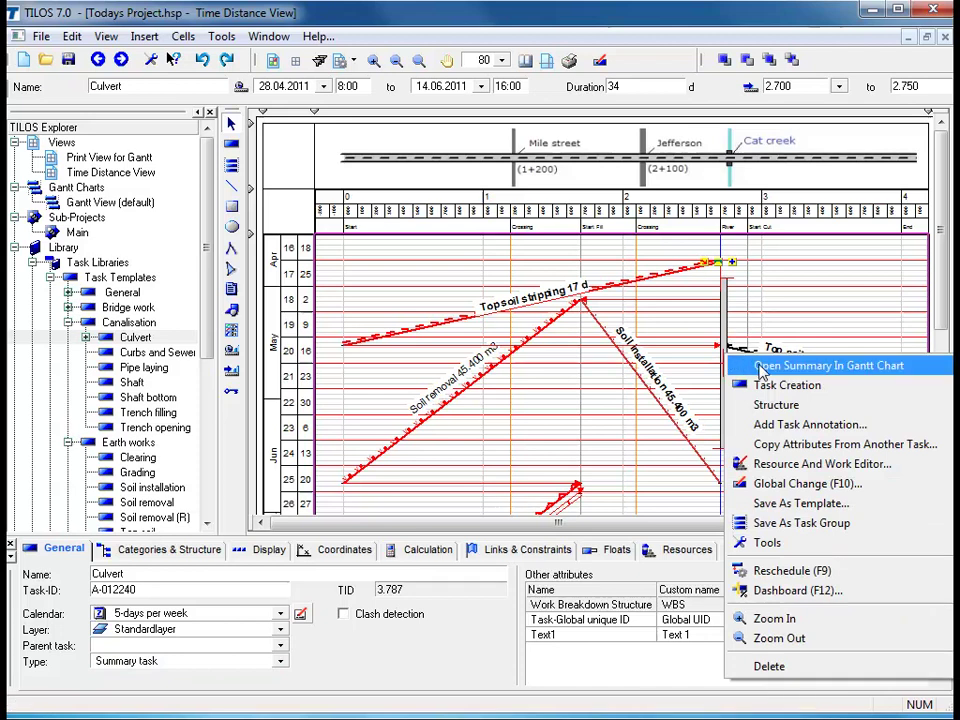
{"action": "left_click", "coordinate": [760, 367]}
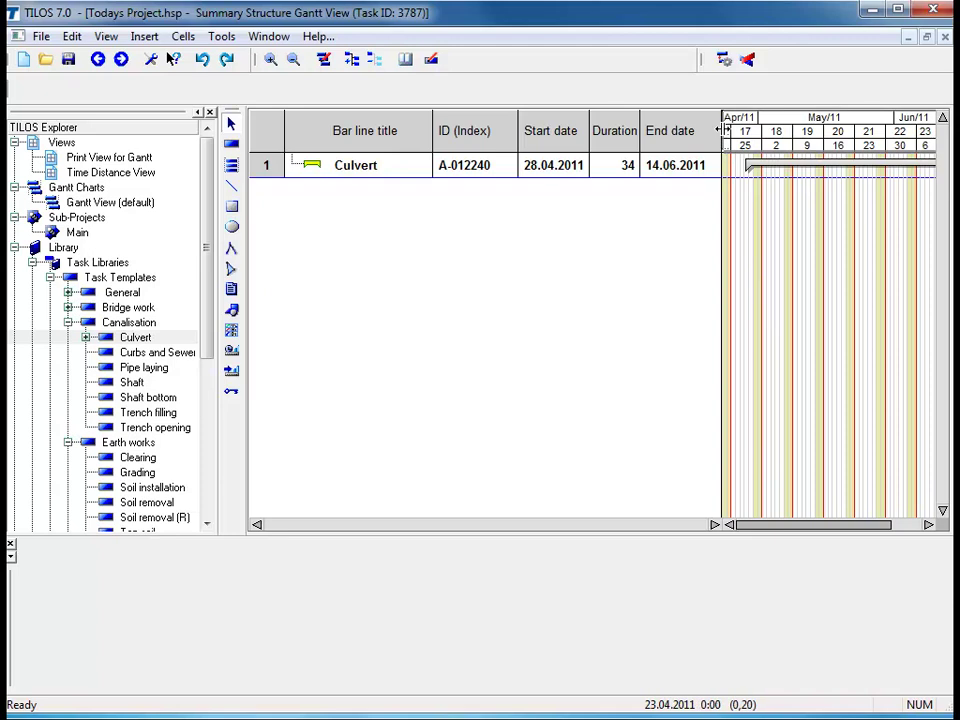
Widen the Gantt chart beside the table and expand the Culvert template to list its subtasks.
{"action": "left_click_drag", "start_coordinate": [718, 130], "coordinate": [433, 134]}
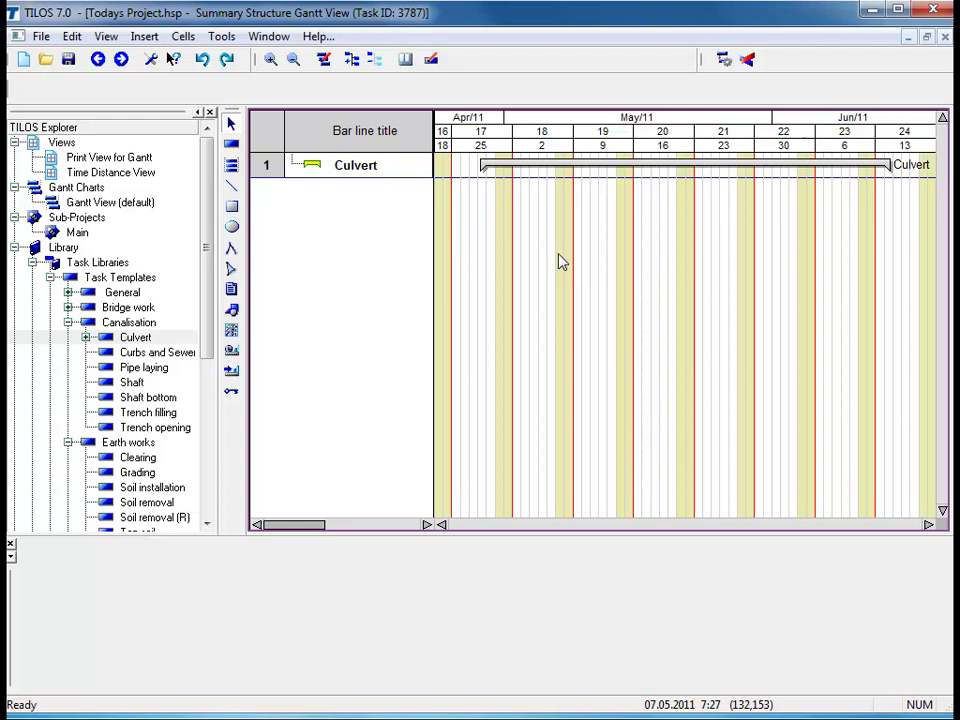
{"action": "left_click", "coordinate": [86, 337]}
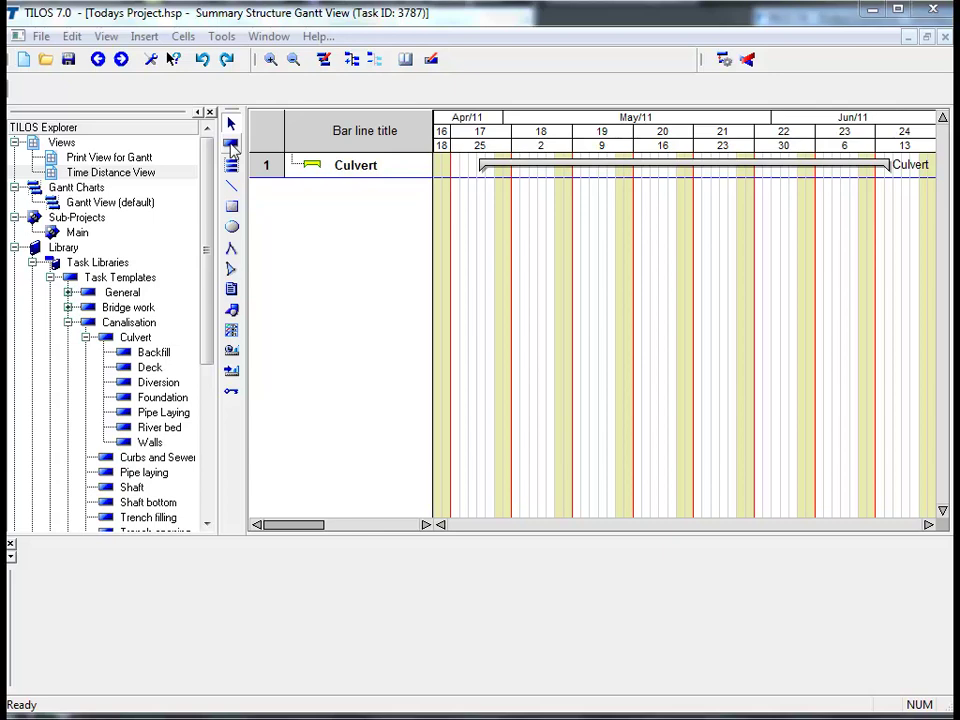
Insert a Diversion task from the Culvert templates beneath Culvert, starting 29.04.2011.
{"action": "left_click", "coordinate": [231, 147]}
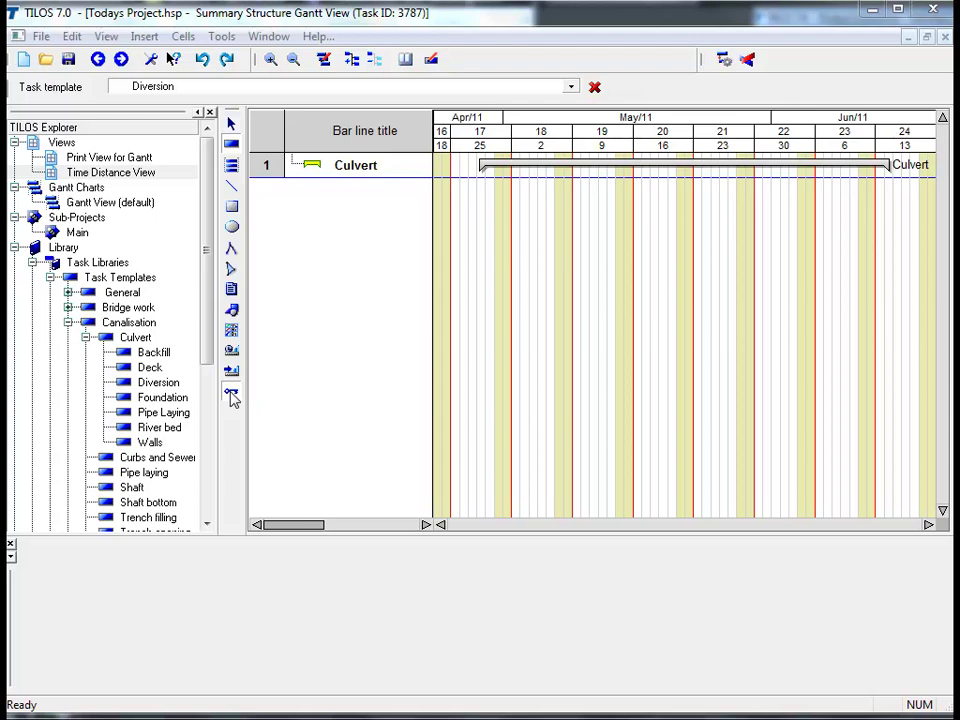
{"action": "left_click", "coordinate": [170, 385]}
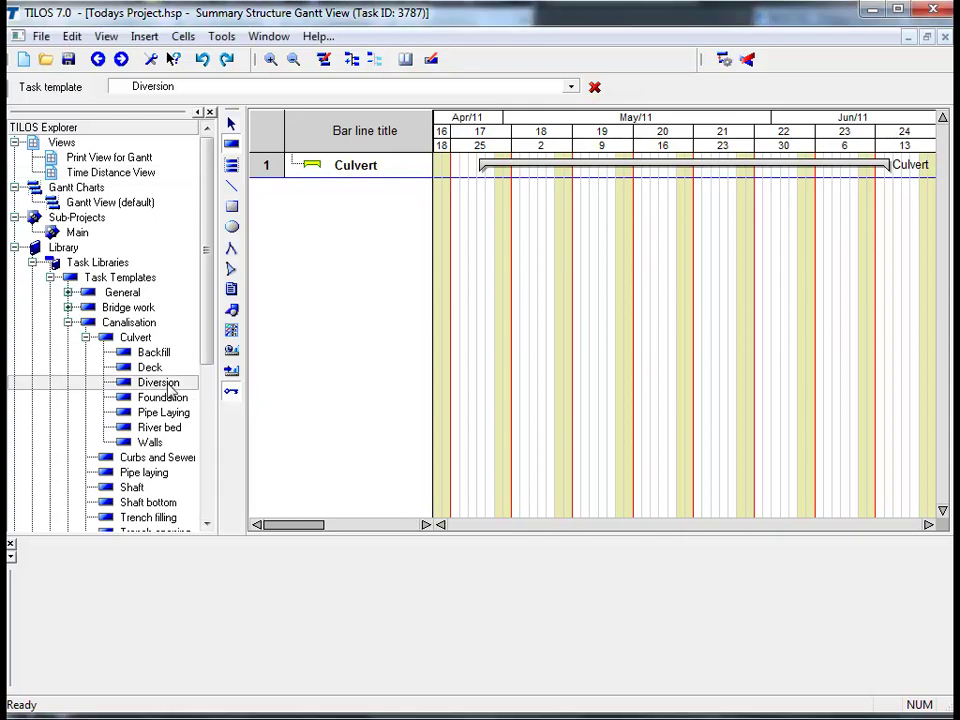
{"action": "left_click", "coordinate": [484, 189]}
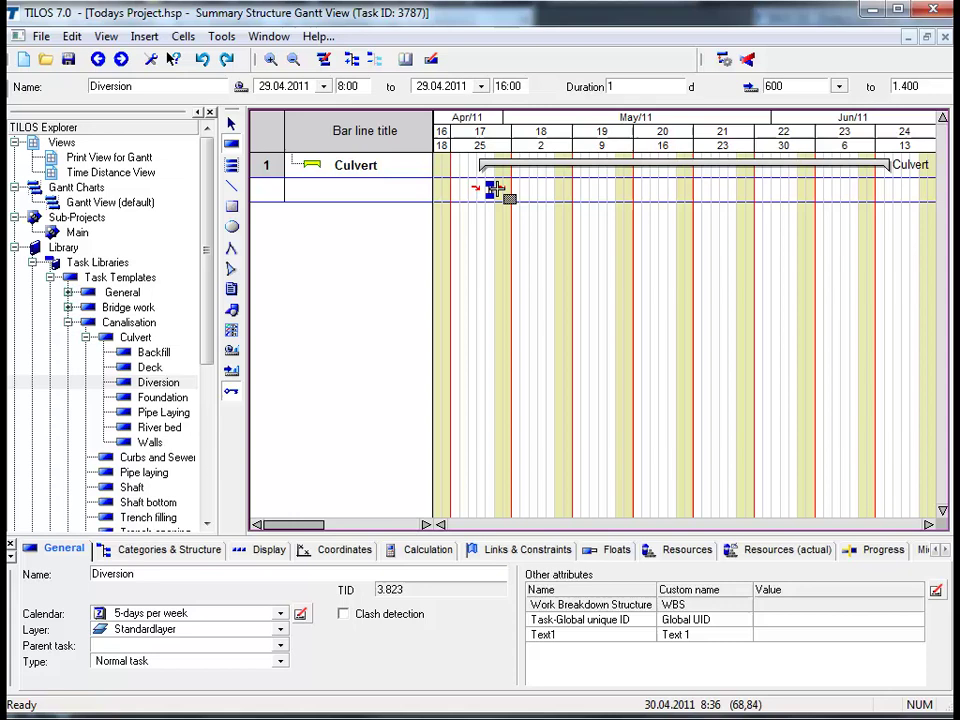
Extend Diversion to 05.05.2011, then add Foundation, Pipe Laying and a second Diversion ending 01.06.2011.
{"action": "left_click_drag", "start_coordinate": [510, 188], "coordinate": [543, 189]}
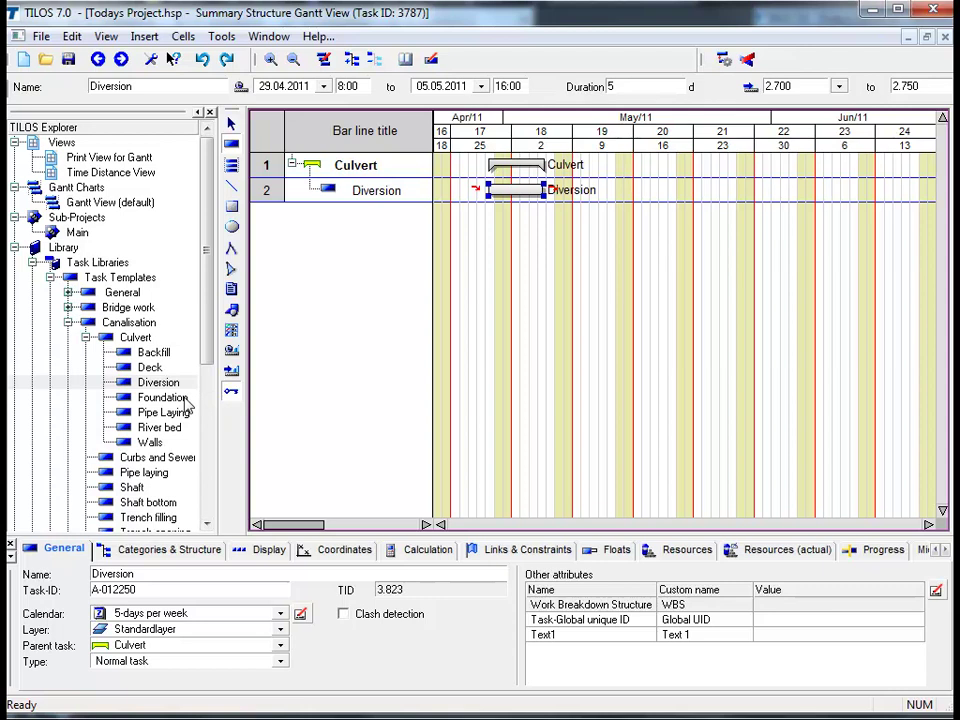
{"action": "left_click_drag", "start_coordinate": [185, 405], "coordinate": [655, 213]}
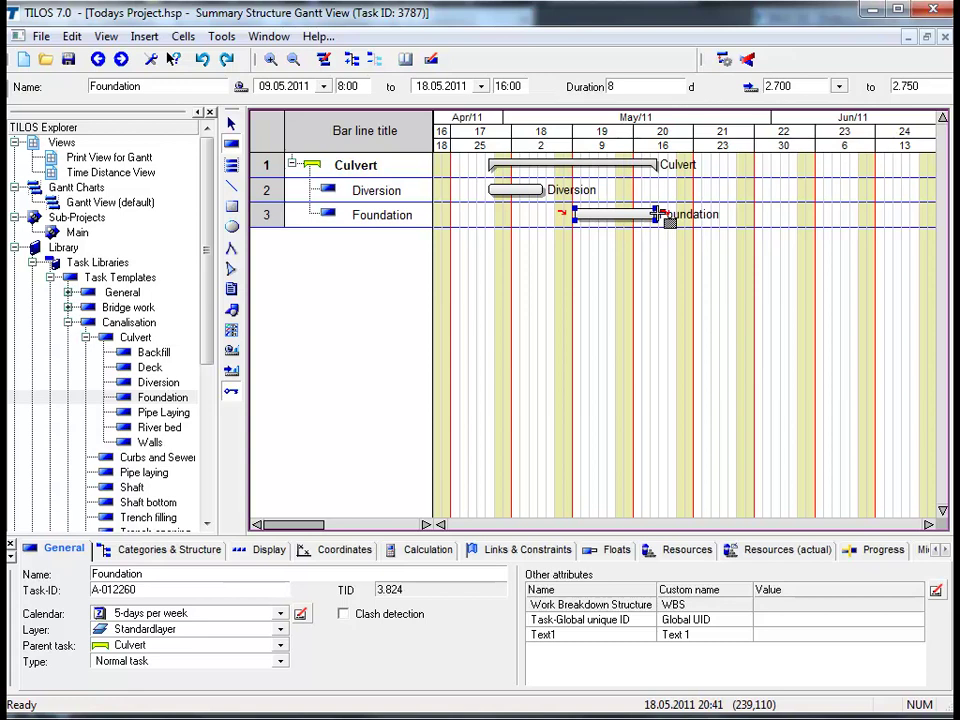
{"action": "left_click_drag", "start_coordinate": [143, 415], "coordinate": [712, 240]}
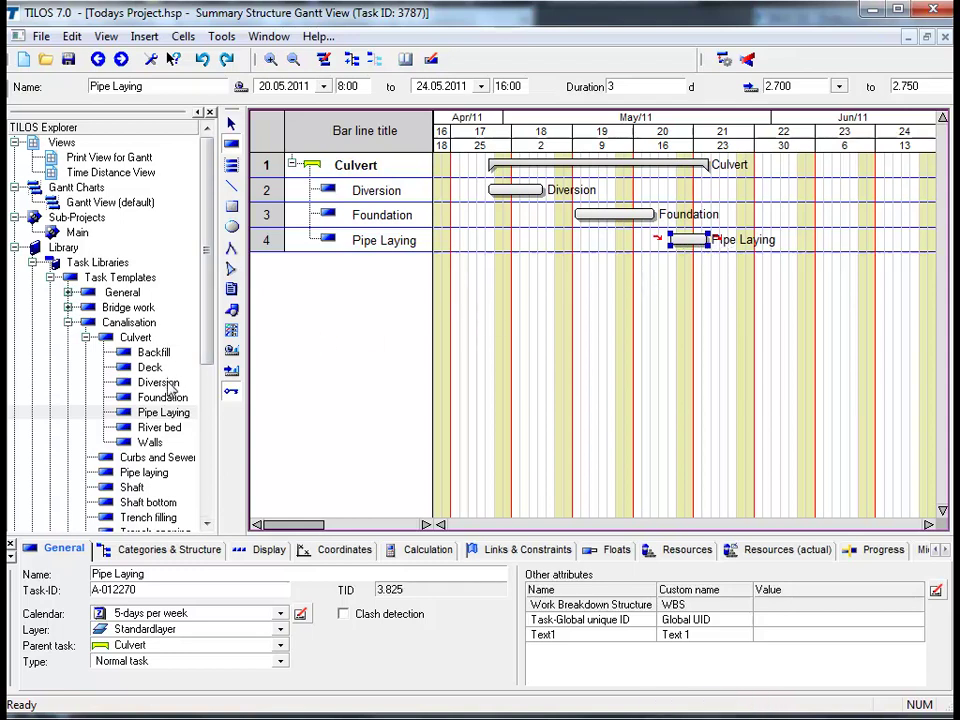
{"action": "left_click_drag", "start_coordinate": [183, 387], "coordinate": [773, 192]}
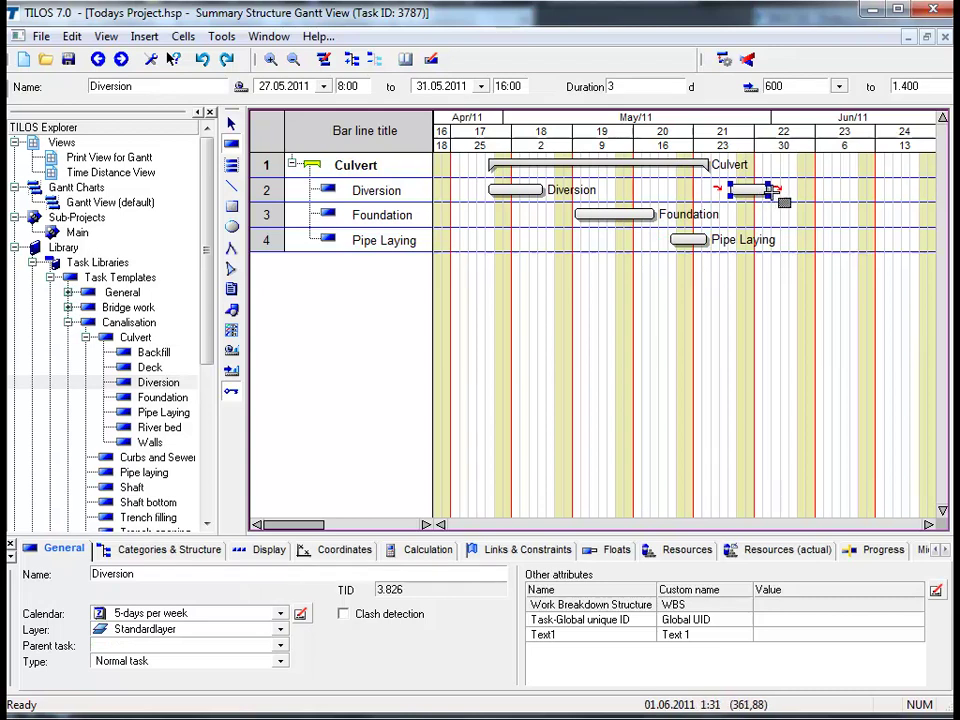
{"action": "left_click_drag", "start_coordinate": [769, 190], "coordinate": [778, 190]}
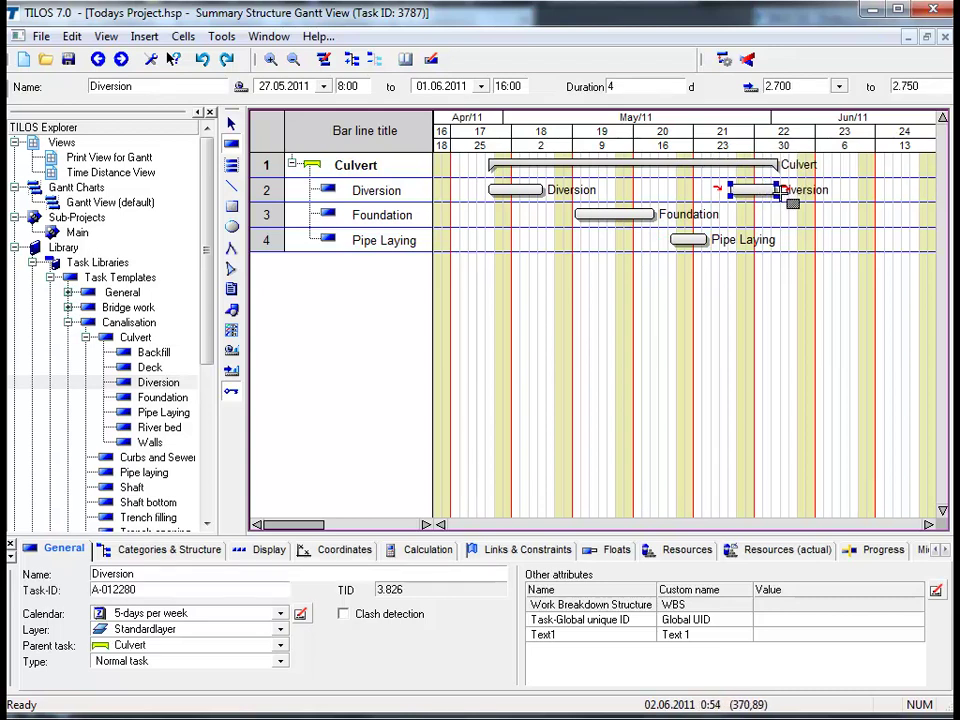
Add a Backfill task below Pipe Laying, 03.06.2011 to 13.06.2011, and deselect it.
{"action": "left_click", "coordinate": [158, 355]}
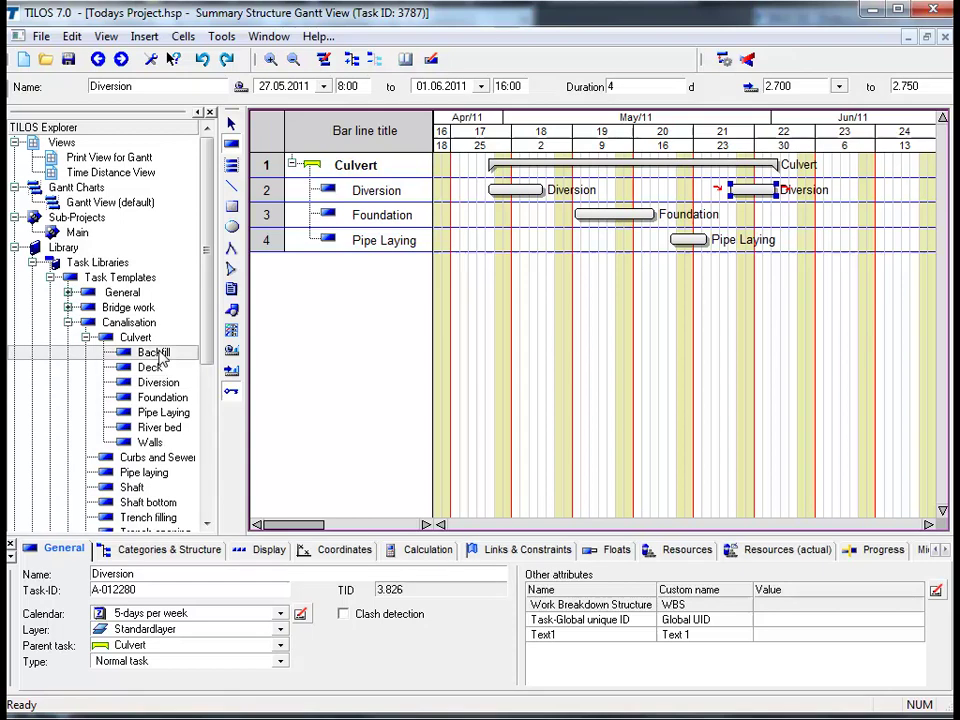
{"action": "left_click_drag", "start_coordinate": [238, 355], "coordinate": [880, 265]}
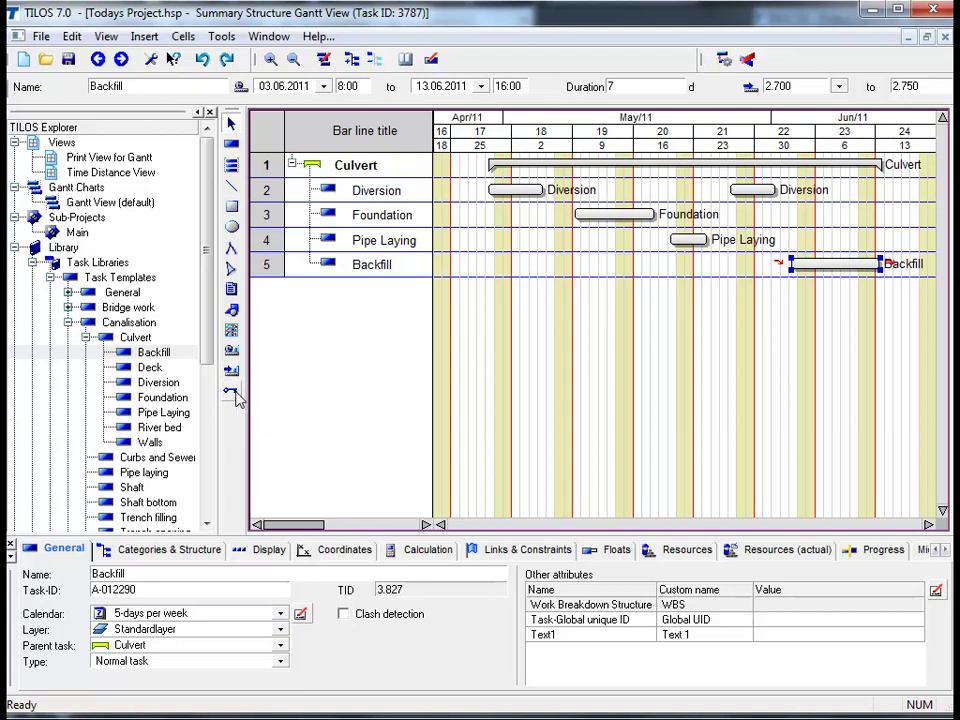
{"action": "left_click", "coordinate": [688, 344]}
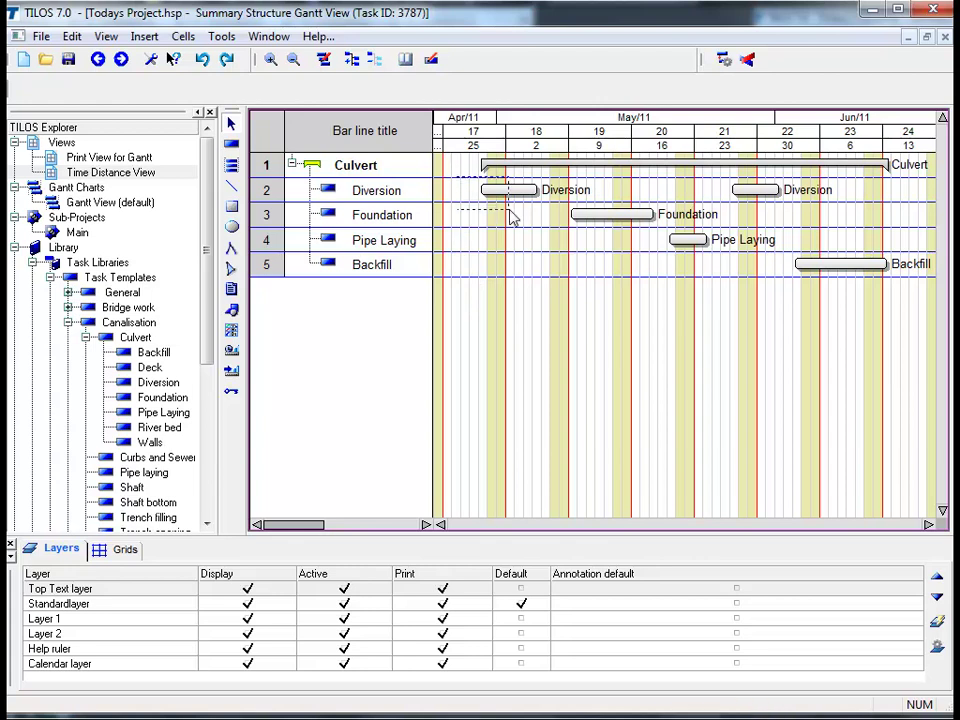
Select all five subtask bars and chain them with Finish-Start links using Link unlinked tasks.
{"action": "left_click_drag", "start_coordinate": [457, 178], "coordinate": [906, 296]}
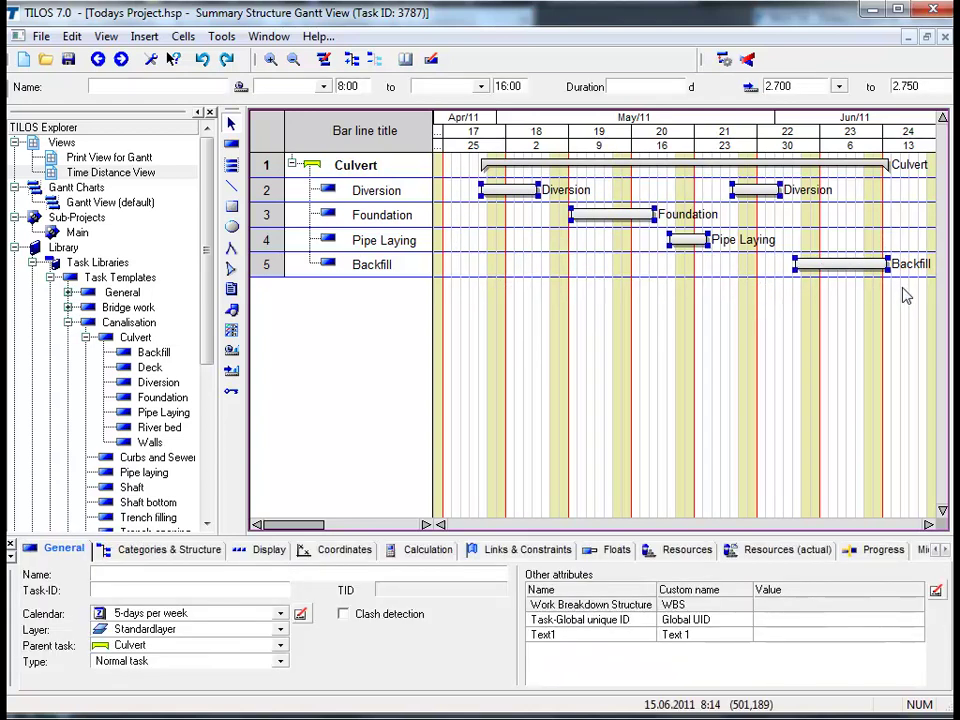
{"action": "right_click", "coordinate": [476, 316]}
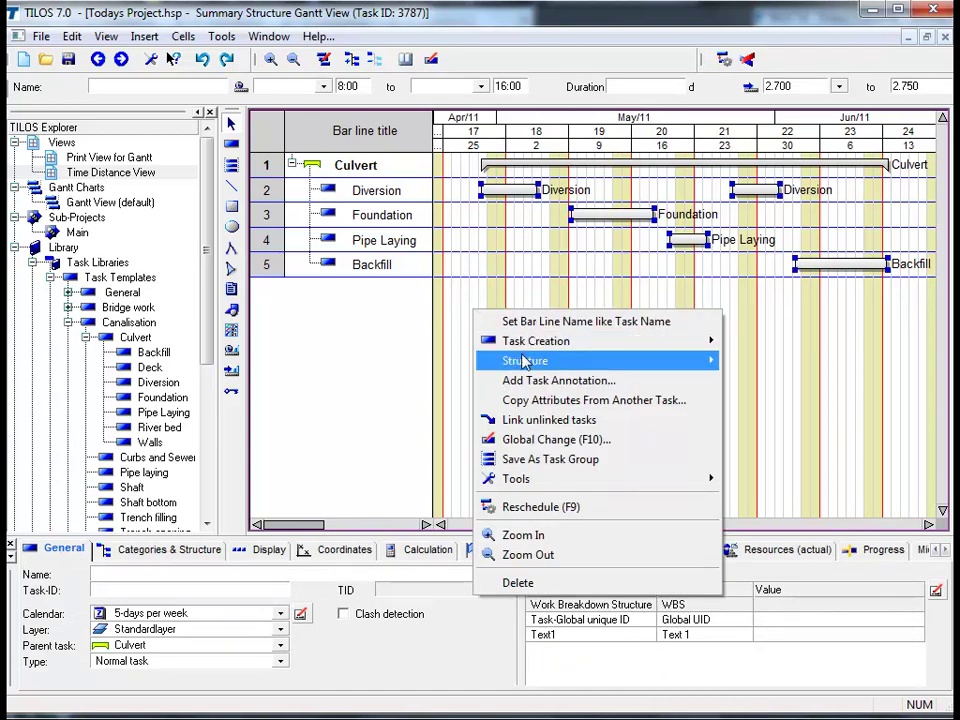
{"action": "left_click", "coordinate": [526, 427]}
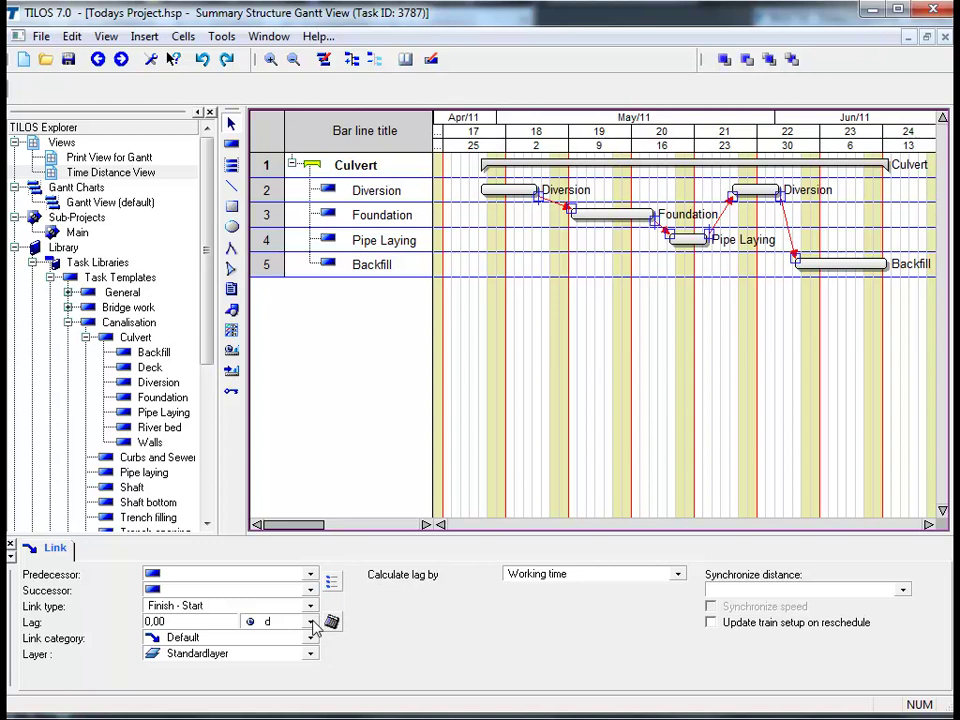
Close the Link properties panel below the Gantt chart.
{"action": "left_click", "coordinate": [482, 364]}
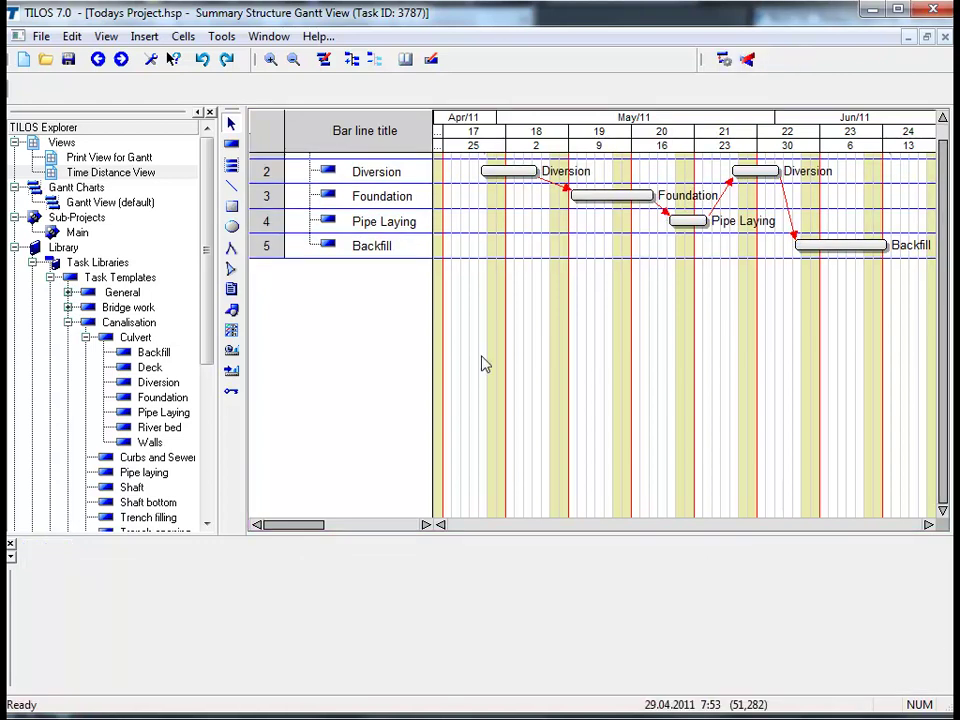
Tile the summary Gantt and Time Distance views horizontally via the Window menu.
{"action": "left_click", "coordinate": [270, 37]}
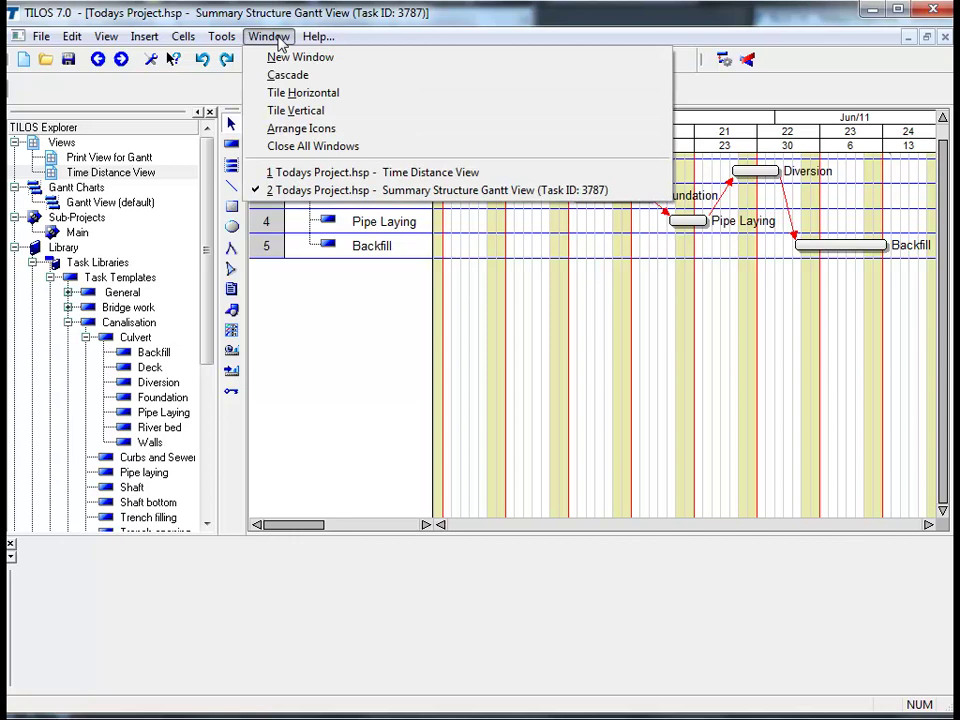
{"action": "left_click", "coordinate": [289, 98]}
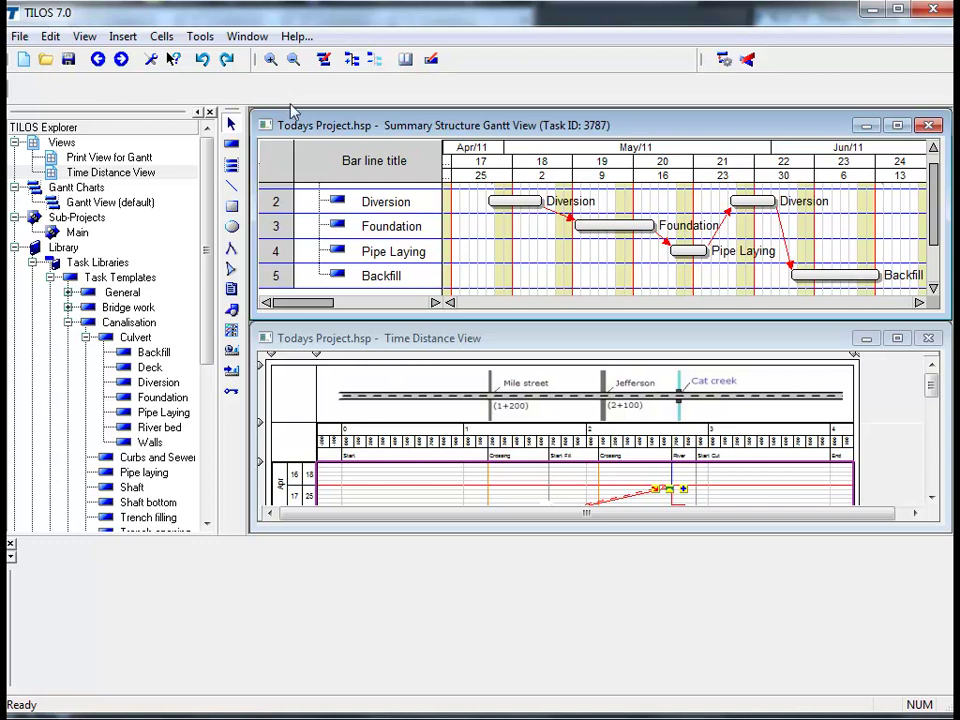
Select the Backfill subtask in the time-distance chart to show its 03.06–13.06.2011, 7-day properties.
{"action": "left_click", "coordinate": [591, 350]}
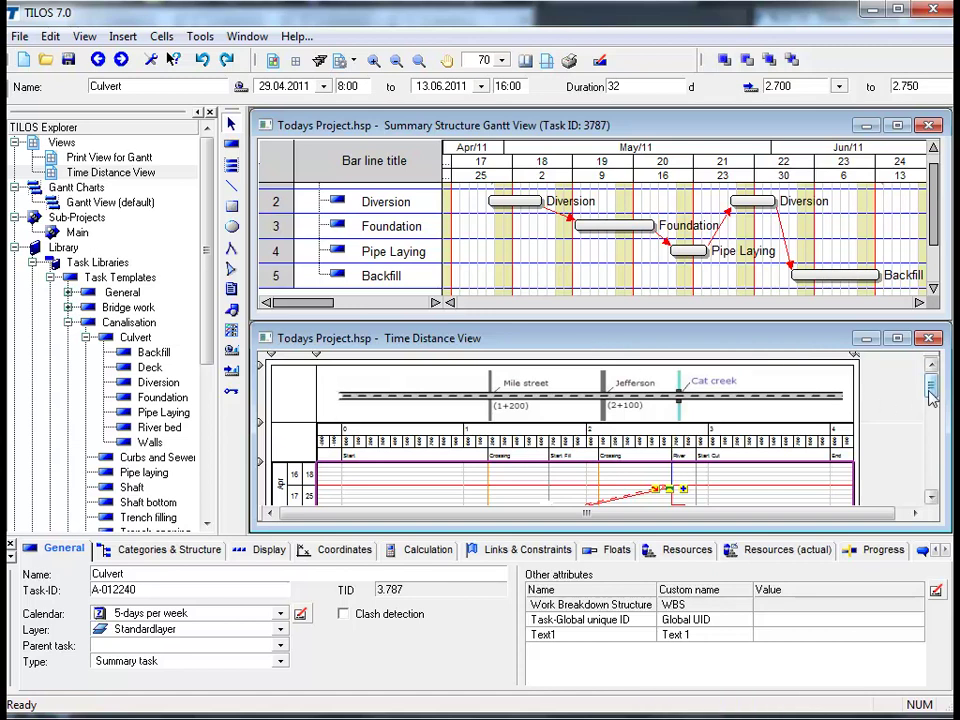
{"action": "left_click_drag", "start_coordinate": [930, 397], "coordinate": [932, 416]}
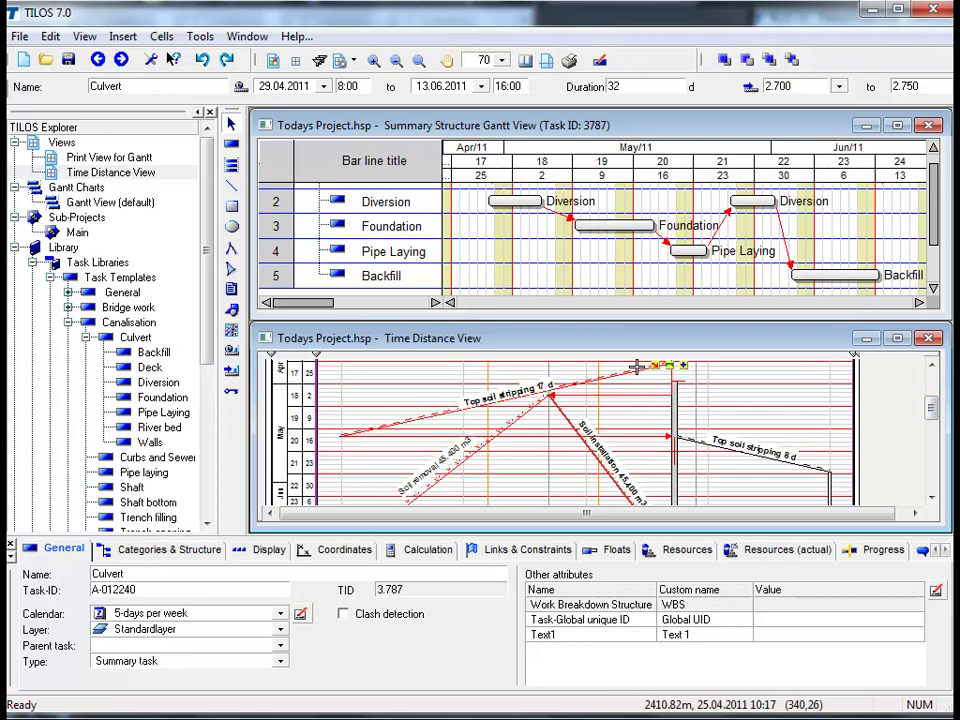
{"action": "left_click", "coordinate": [676, 422]}
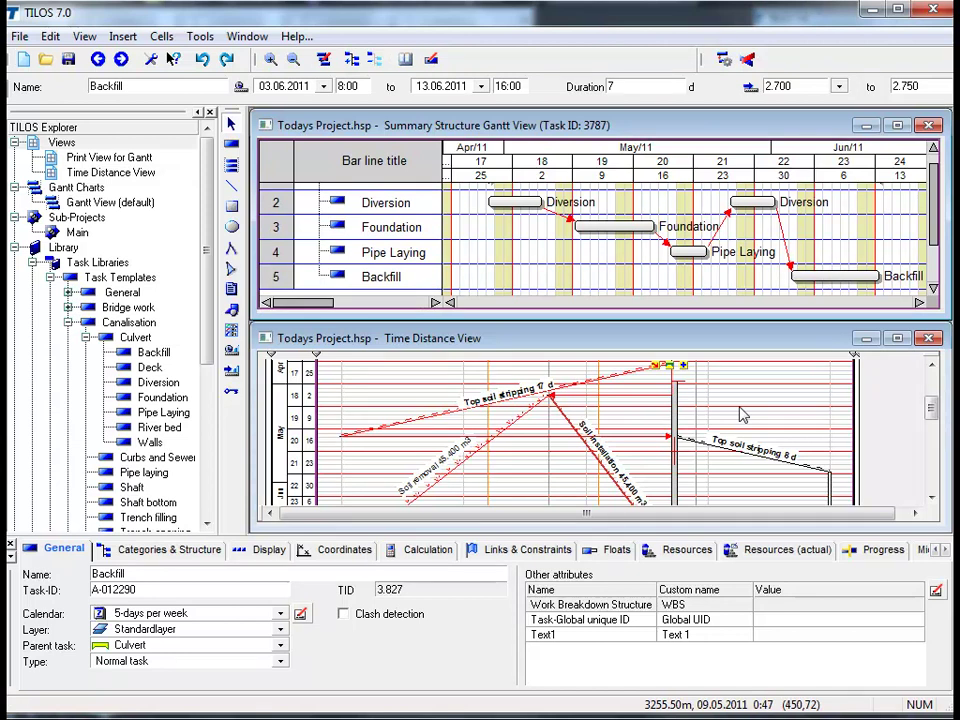
{"action": "left_click", "coordinate": [741, 290]}
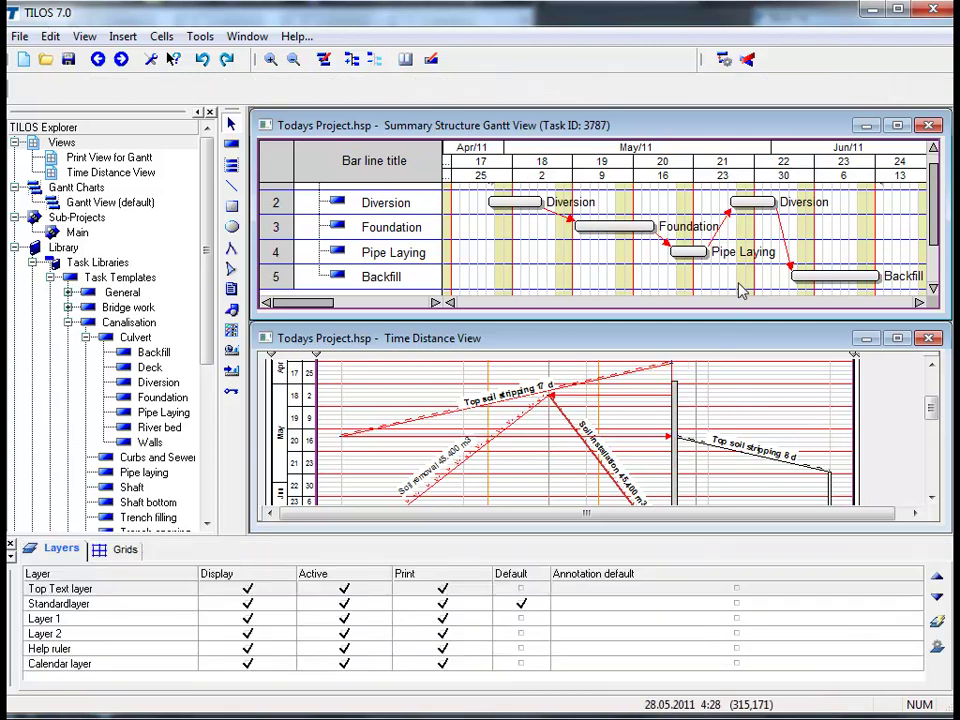
{"action": "left_click", "coordinate": [829, 276]}
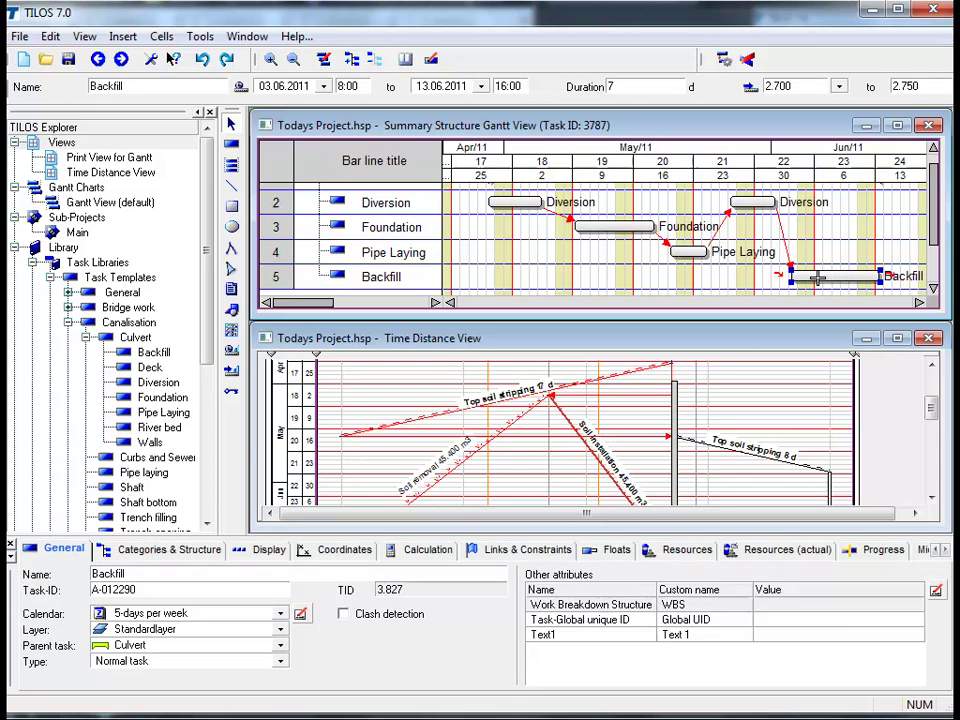
{"action": "left_click_drag", "start_coordinate": [818, 279], "coordinate": [732, 281]}
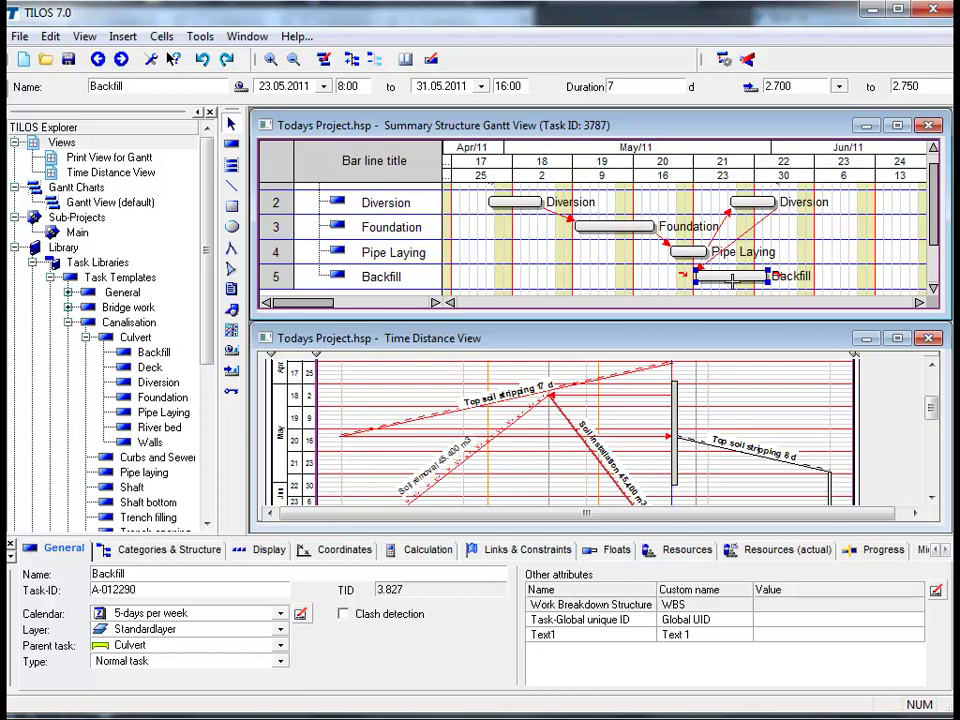
{"action": "left_click_drag", "start_coordinate": [731, 281], "coordinate": [831, 281]}
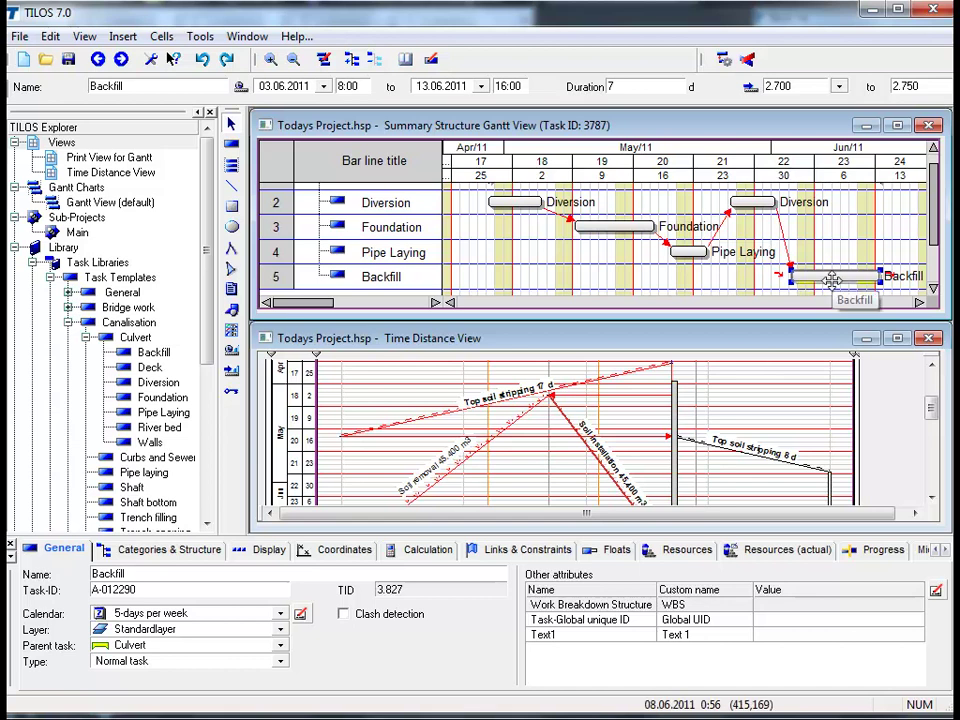
{"action": "left_click", "coordinate": [740, 293]}
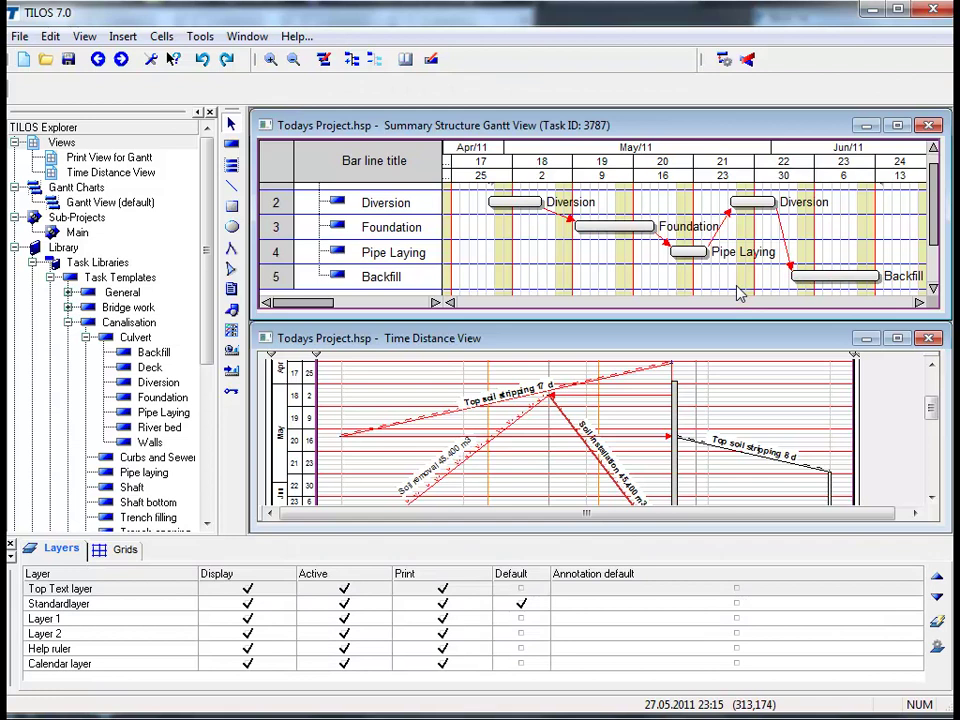
Select the Backfill line in the time-distance chart, showing chainage 2.700–2.750 and parent Culvert.
{"action": "left_click", "coordinate": [755, 407]}
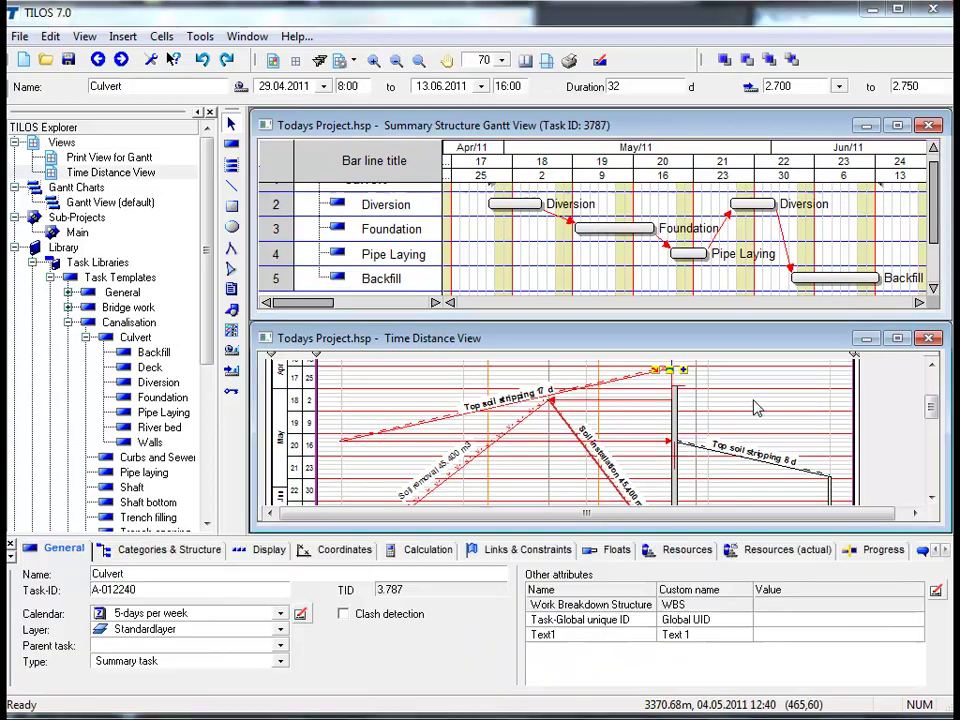
{"action": "left_click", "coordinate": [684, 377]}
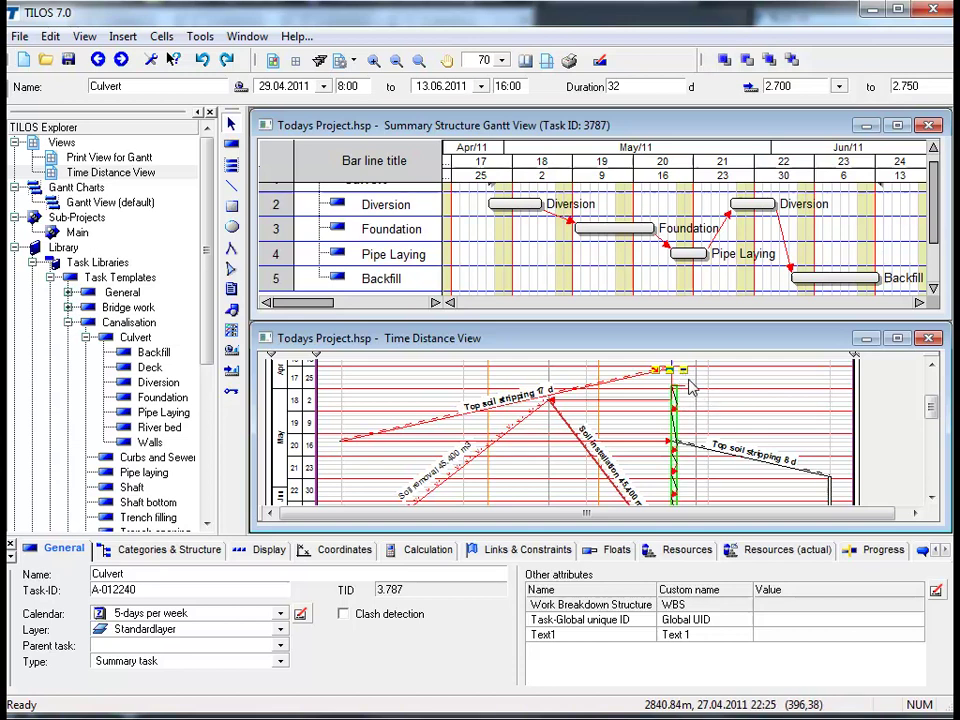
{"action": "left_click", "coordinate": [700, 402]}
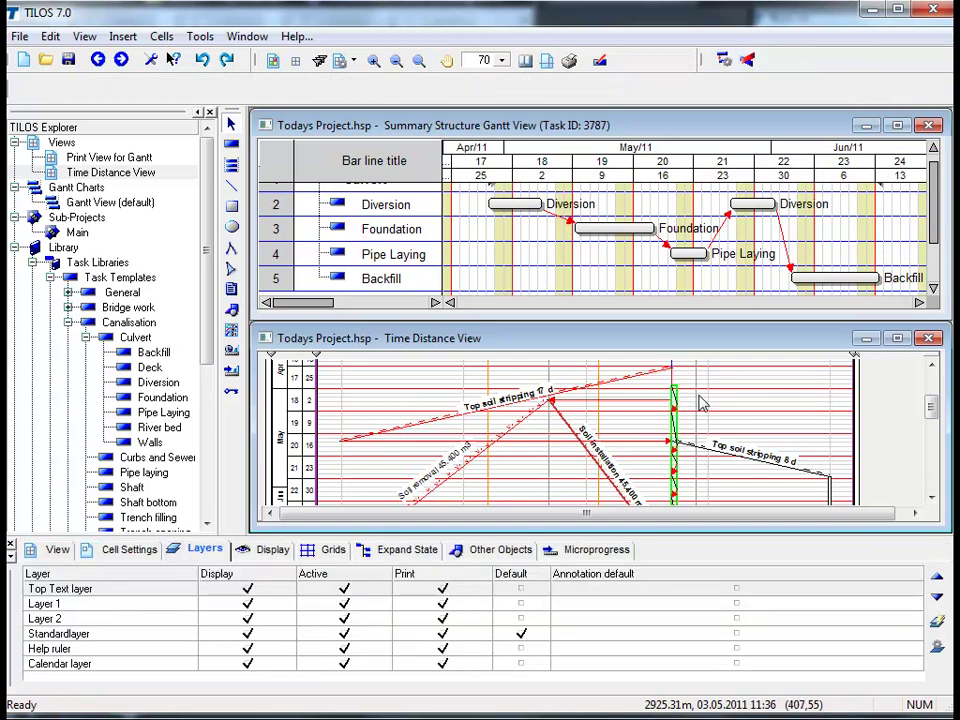
{"action": "scroll", "coordinate": [700, 402], "scroll_direction": "down", "scroll_amount": 2}
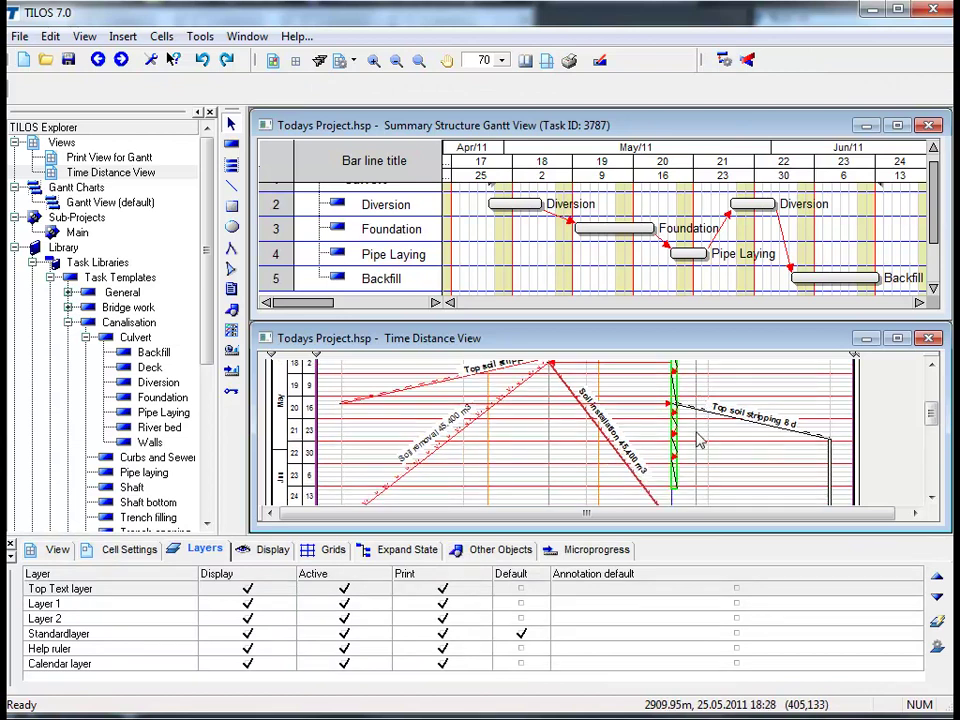
{"action": "left_click", "coordinate": [672, 476]}
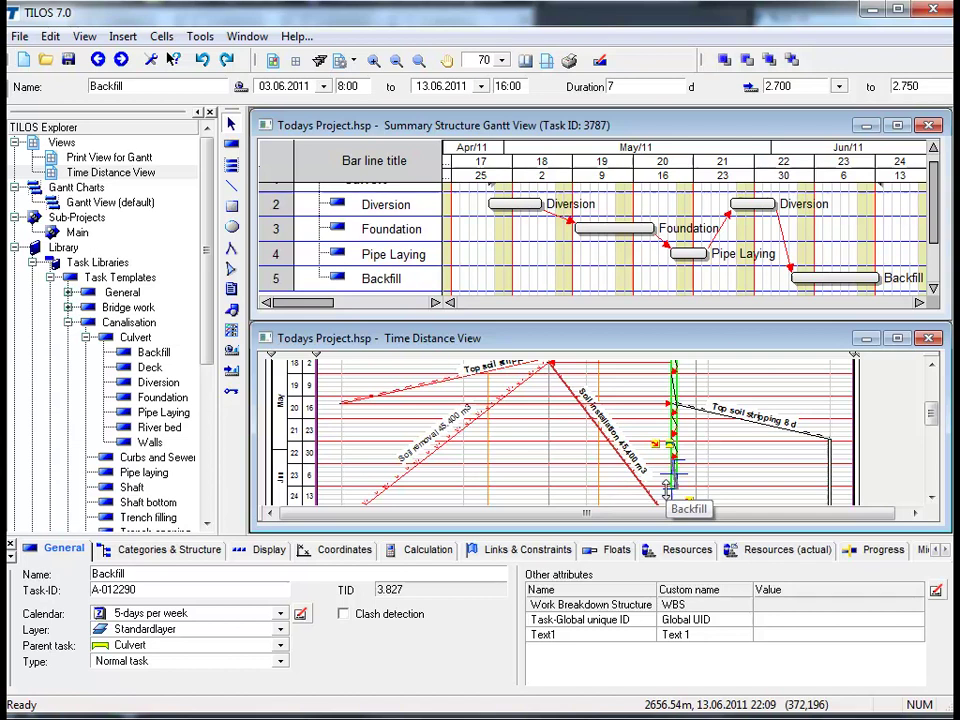
{"action": "mouse_move", "coordinate": [666, 488]}
{"action": "left_mouse_down"}
{"action": "mouse_move", "coordinate": [664, 462]}
{"action": "mouse_move", "coordinate": [664, 489]}
{"action": "left_mouse_up"}
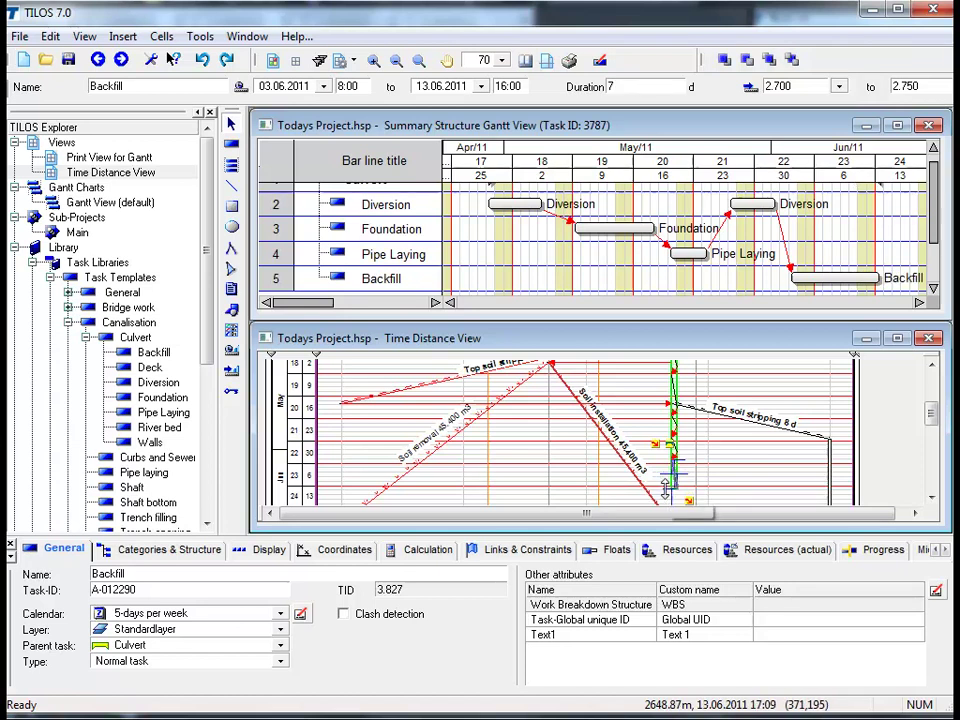
{"action": "left_click", "coordinate": [729, 479]}
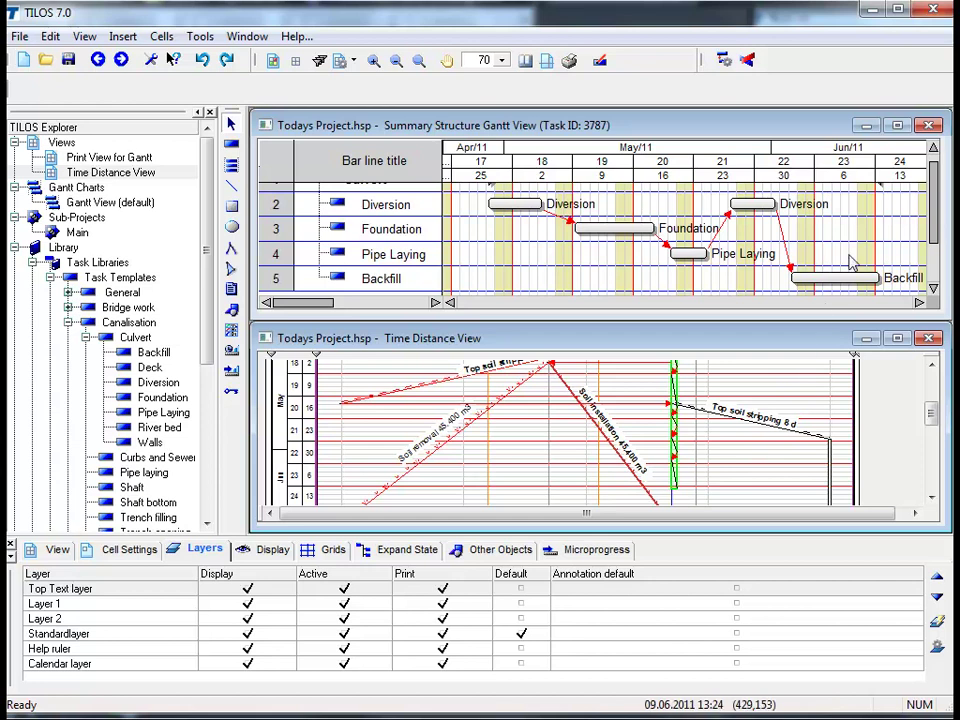
Close the Gantt view and maximise the Time Distance View to fill the workspace.
{"action": "left_click", "coordinate": [928, 126]}
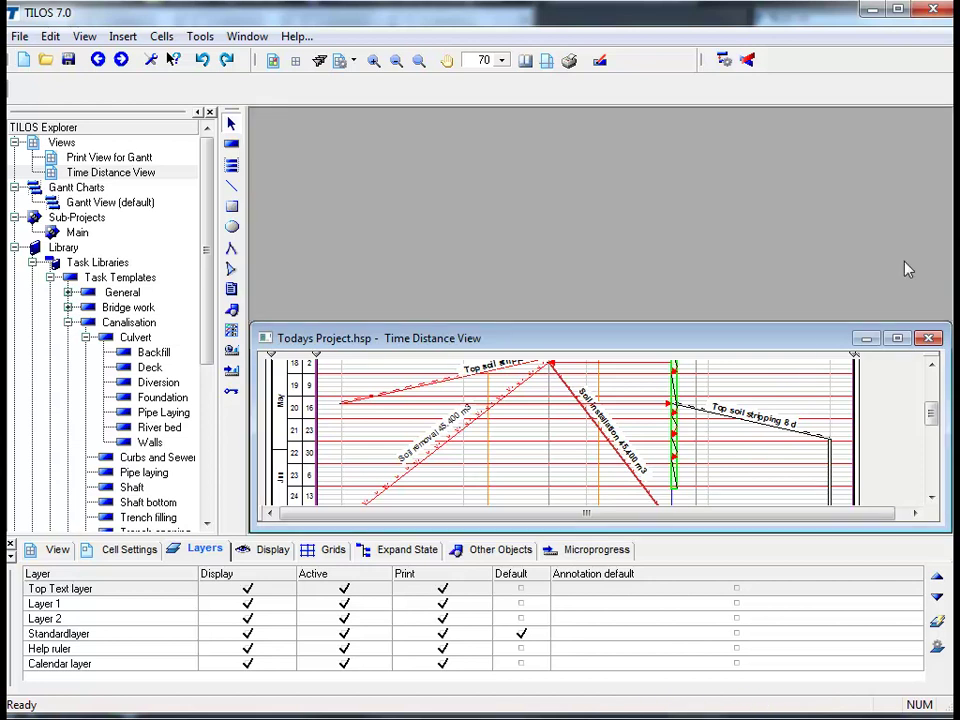
{"action": "left_click", "coordinate": [898, 339]}
{"action": "left_click_drag", "start_coordinate": [945, 330], "coordinate": [937, 217]}
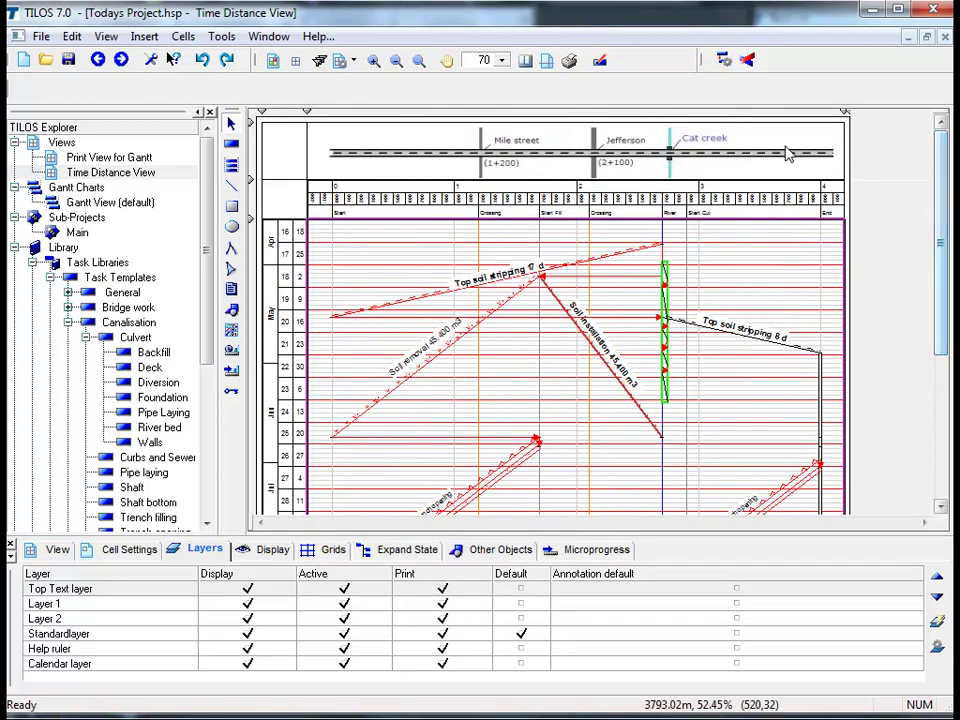
Set the Time Distance View zoom to 100% and scroll to the top-left.
{"action": "left_click", "coordinate": [502, 61]}
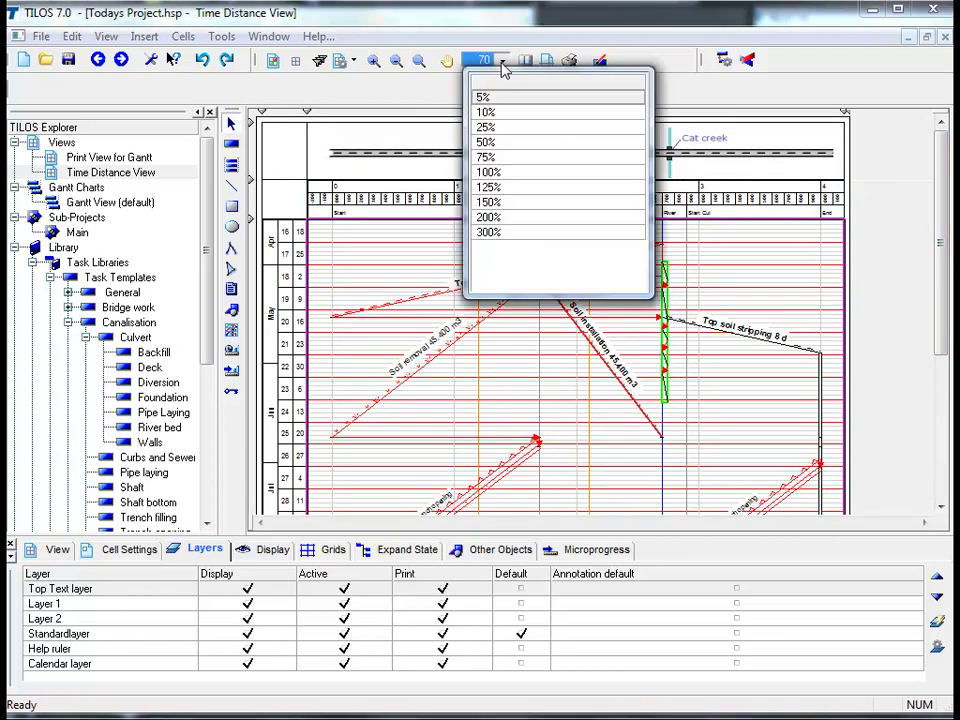
{"action": "left_click", "coordinate": [499, 172]}
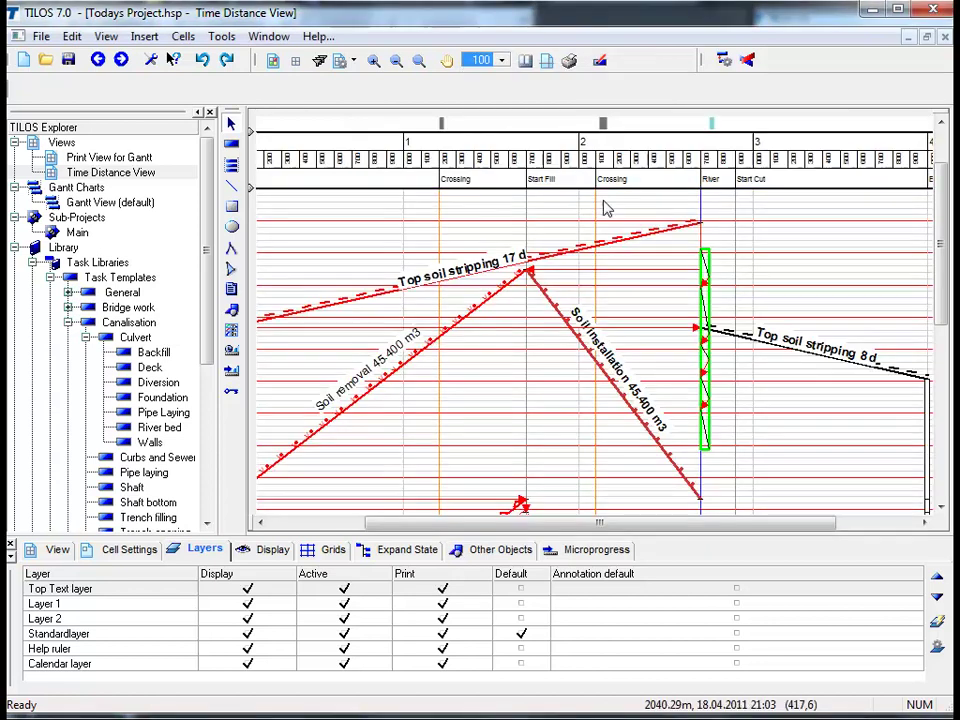
{"action": "left_click_drag", "start_coordinate": [940, 281], "coordinate": [936, 171]}
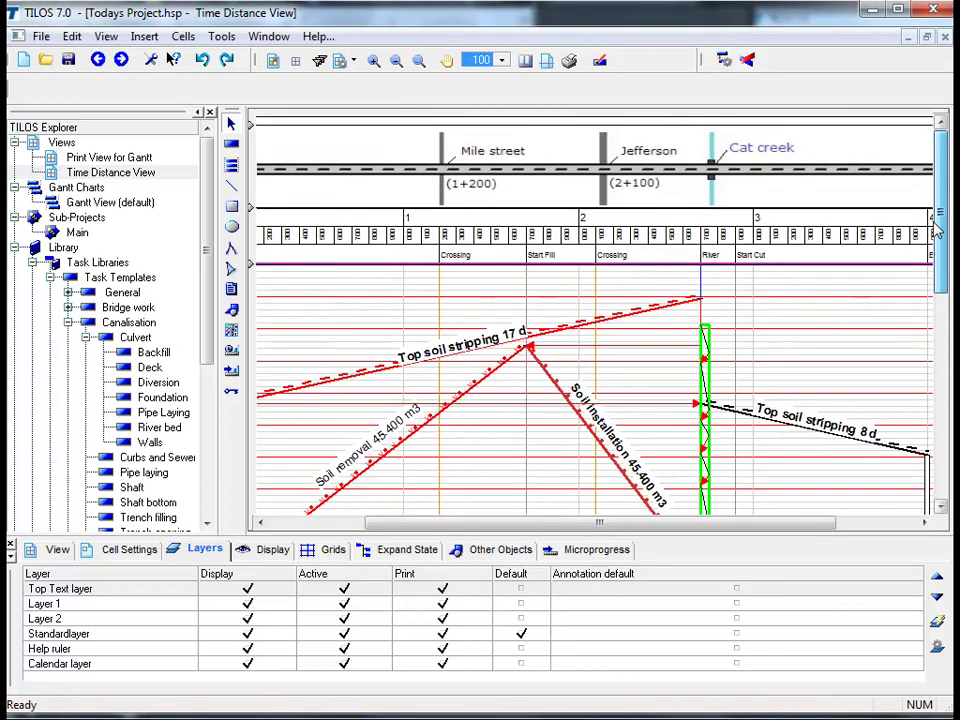
{"action": "left_click_drag", "start_coordinate": [829, 535], "coordinate": [720, 540]}
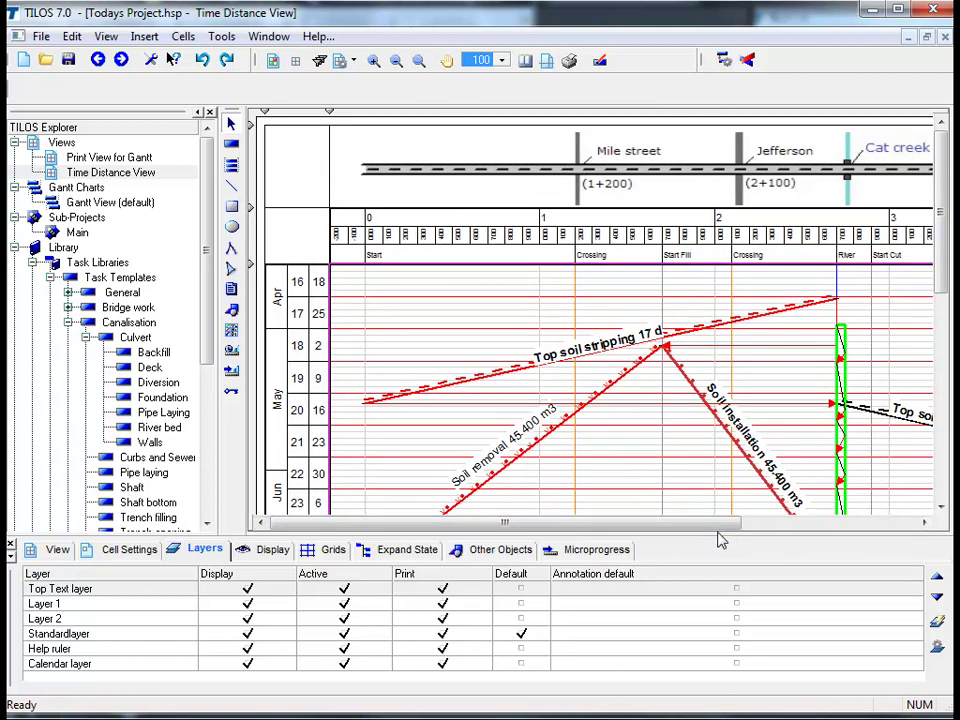